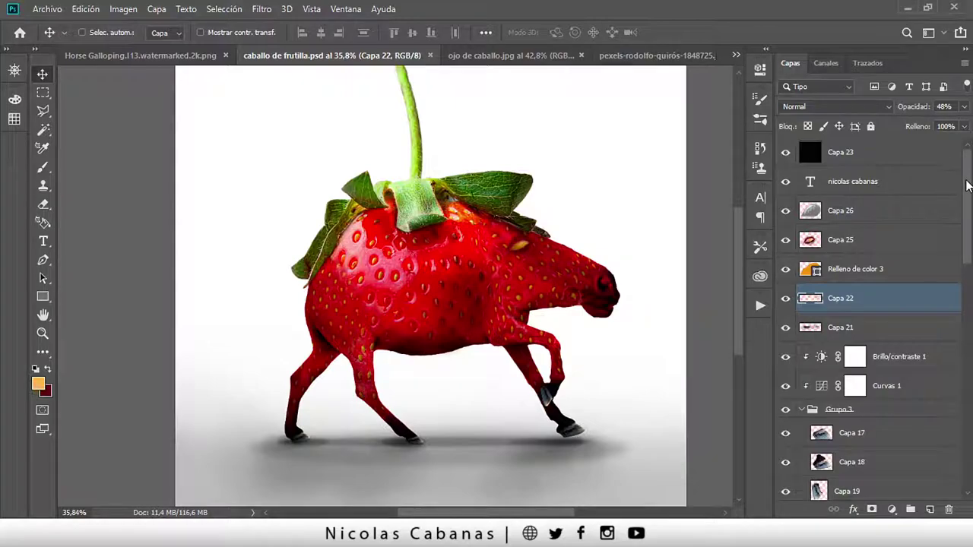
Step: Place the Photos viewer showing Screenshot_20210612-154627.png over the Photoshop canvas
mouse_move(967, 181)
mouse_down()
mouse_move(954, 304)
mouse_move(970, 433)
mouse_move(965, 202)
mouse_up()
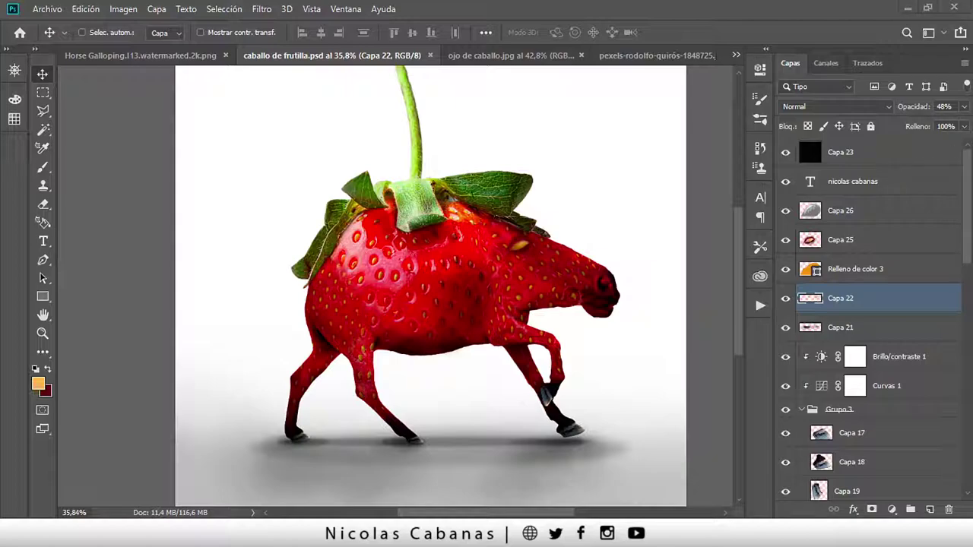
drag(821, 121, 505, 94)
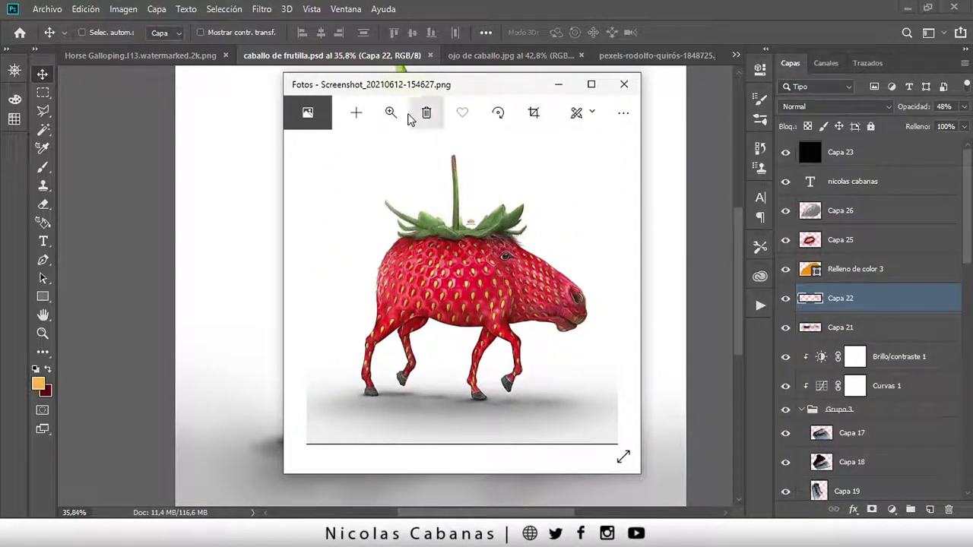
Step: Zoom into the strawberry-horse reference screenshot, then move the Photos viewer aside and close it
click(391, 112)
mouse_move(325, 150)
mouse_down()
mouse_move(355, 154)
mouse_move(323, 176)
mouse_up()
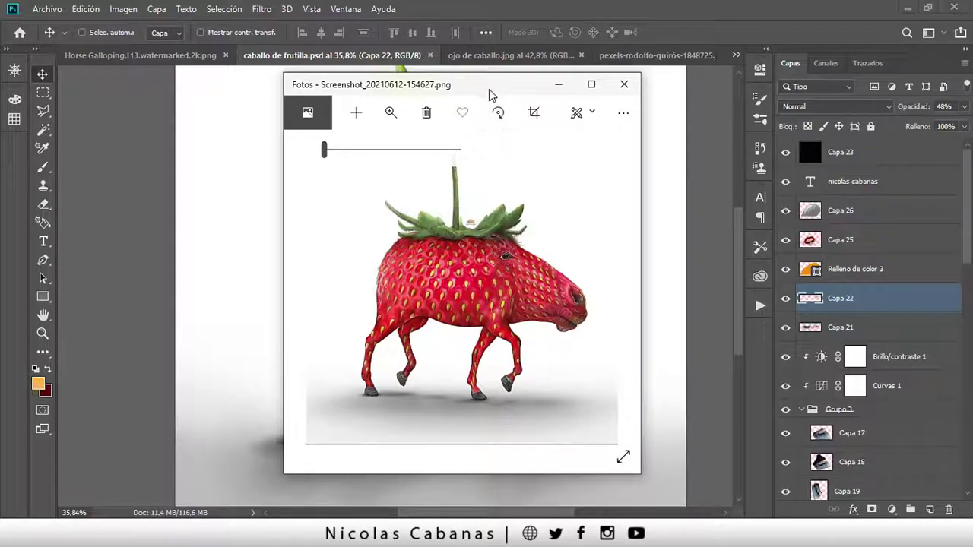
drag(489, 94, 645, 101)
click(714, 91)
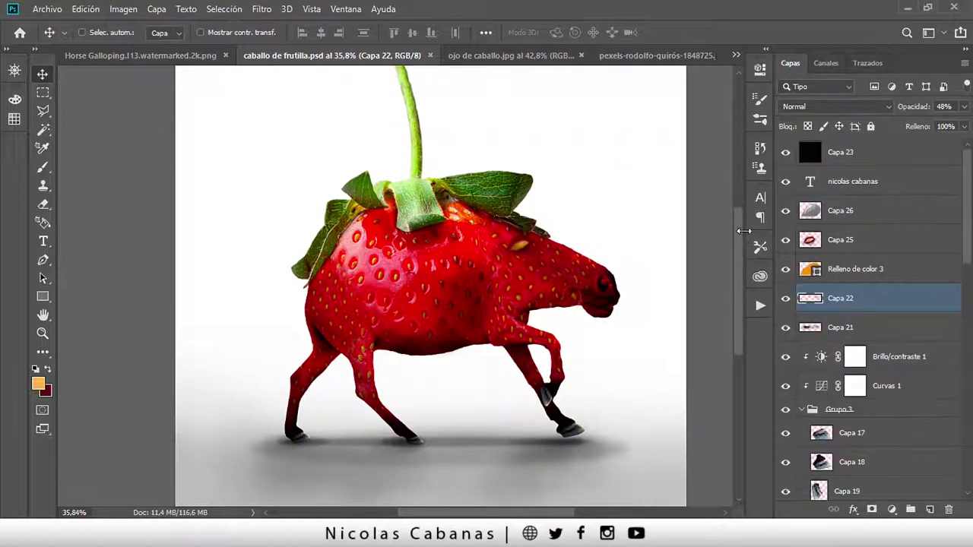
mouse_move(741, 229)
mouse_down()
mouse_move(742, 204)
mouse_move(734, 255)
mouse_move(744, 225)
mouse_move(740, 232)
mouse_up()
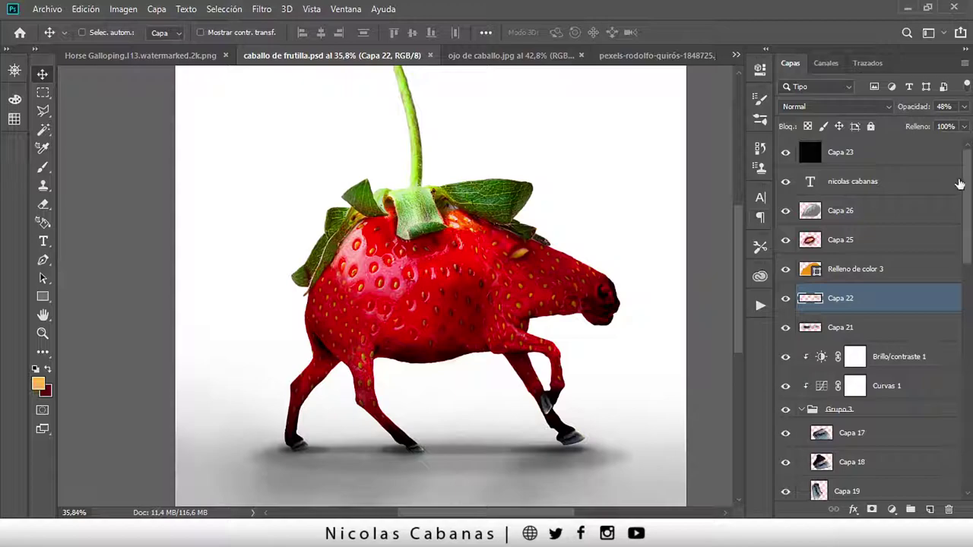
mouse_move(962, 178)
mouse_down()
mouse_move(966, 395)
mouse_move(964, 274)
mouse_up()
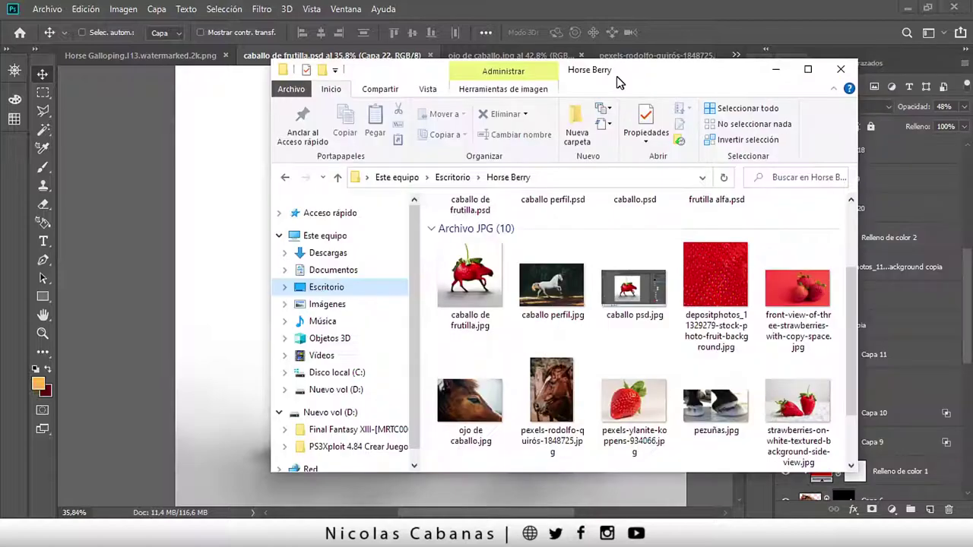
Step: In the Horse Berry folder, review caballo perfil.jpg and the strawberry texture and strawberry photos
drag(618, 80, 495, 84)
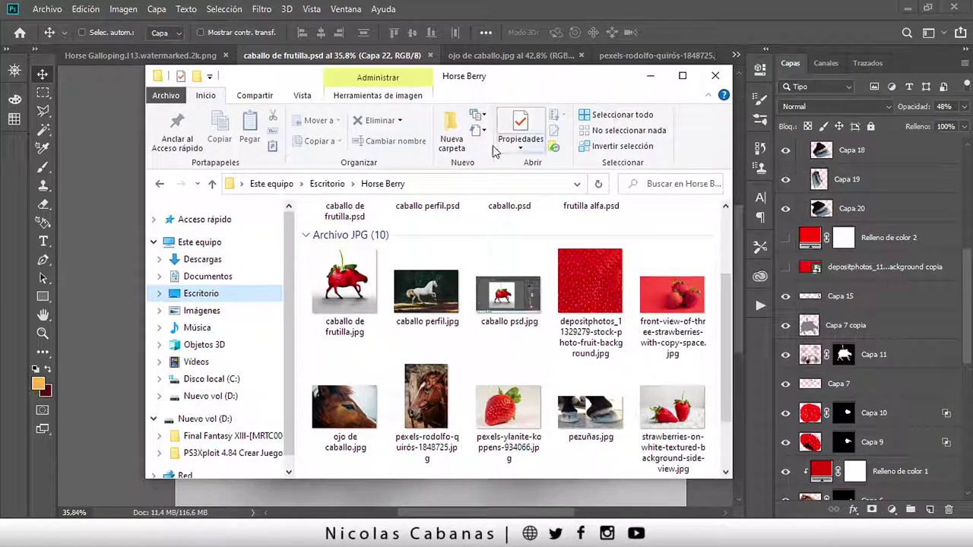
click(432, 304)
click(431, 306)
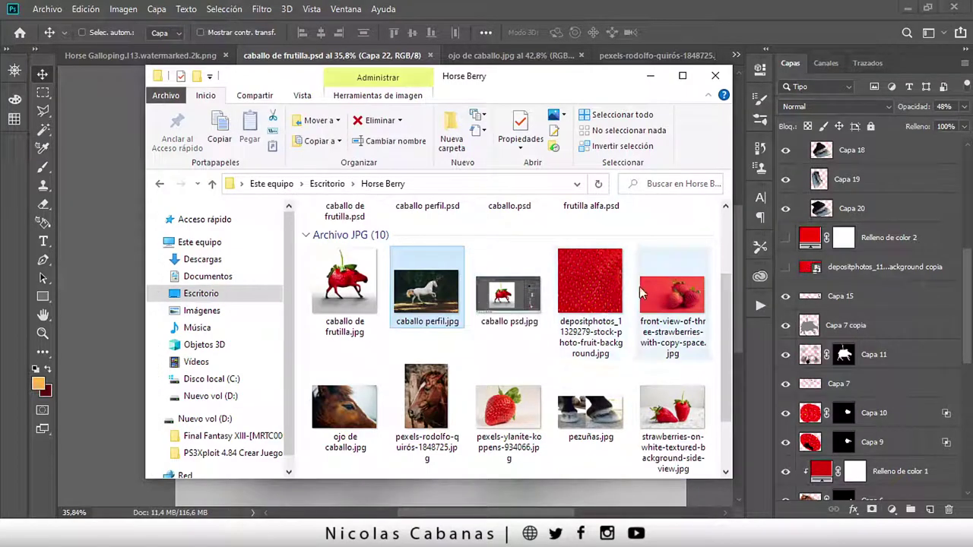
click(597, 281)
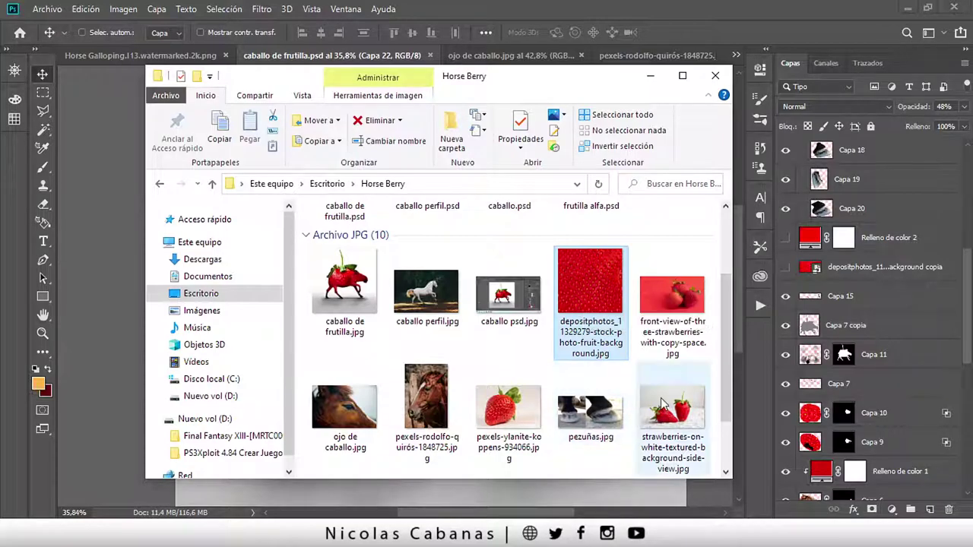
click(676, 428)
mouse_move(673, 419)
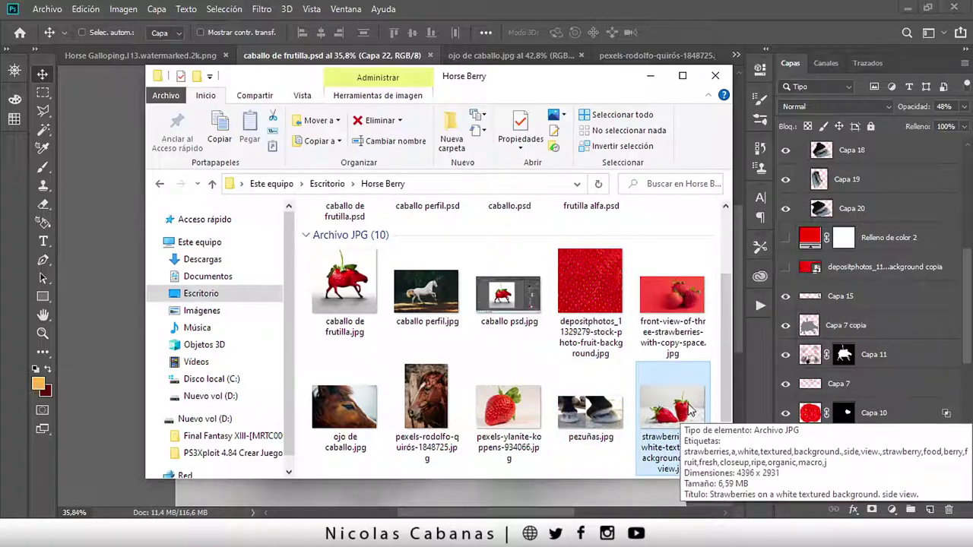
click(659, 318)
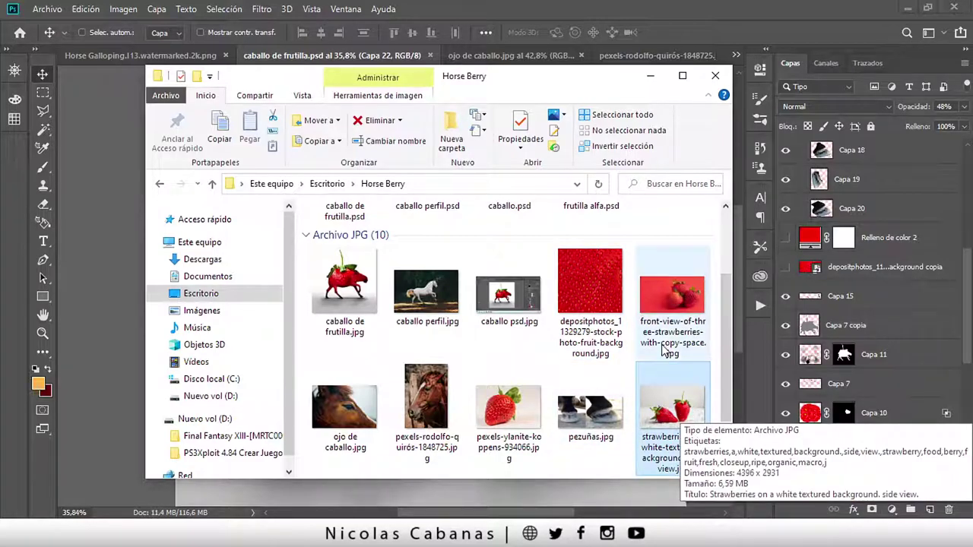
Step: Review the pezuñas hooves, ojo de caballo and pexels horse photos, then move the folder aside
click(517, 403)
click(597, 414)
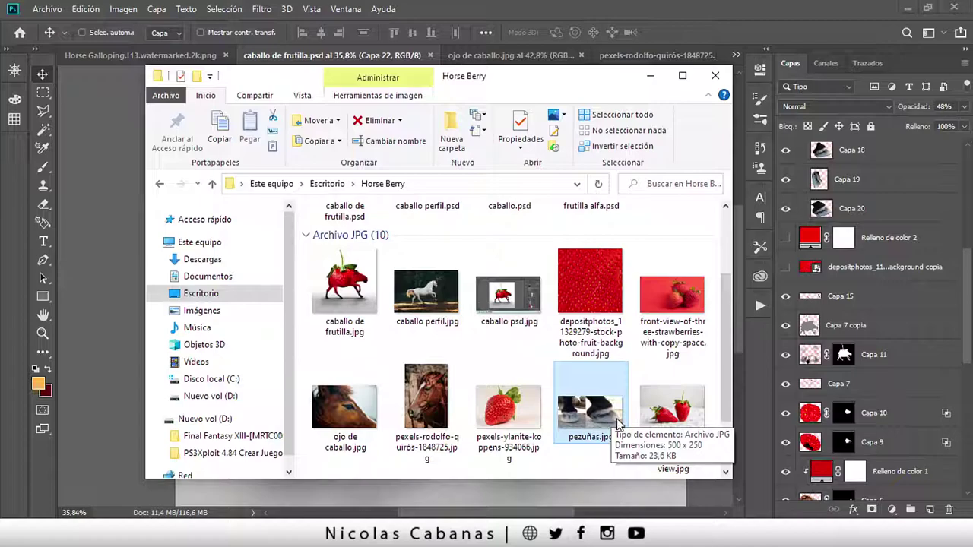
click(374, 426)
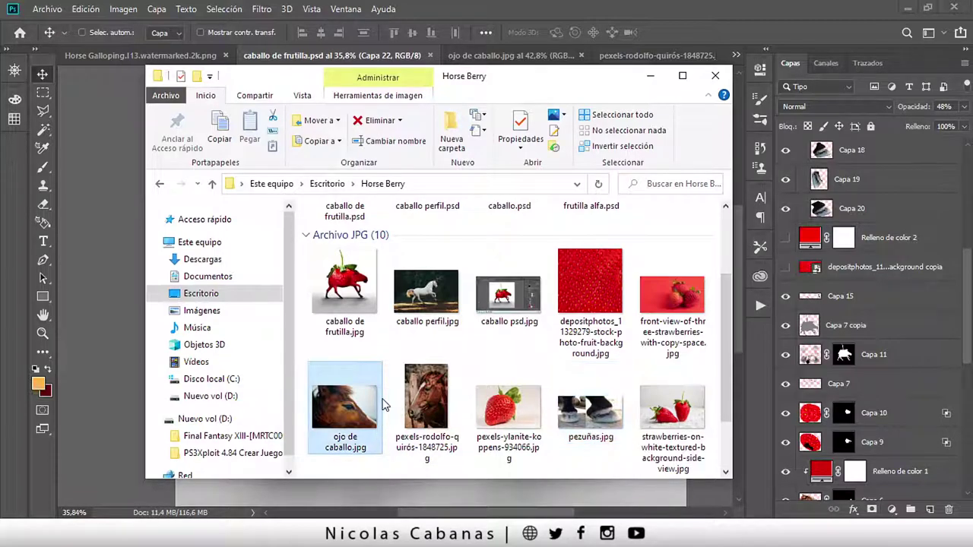
click(427, 415)
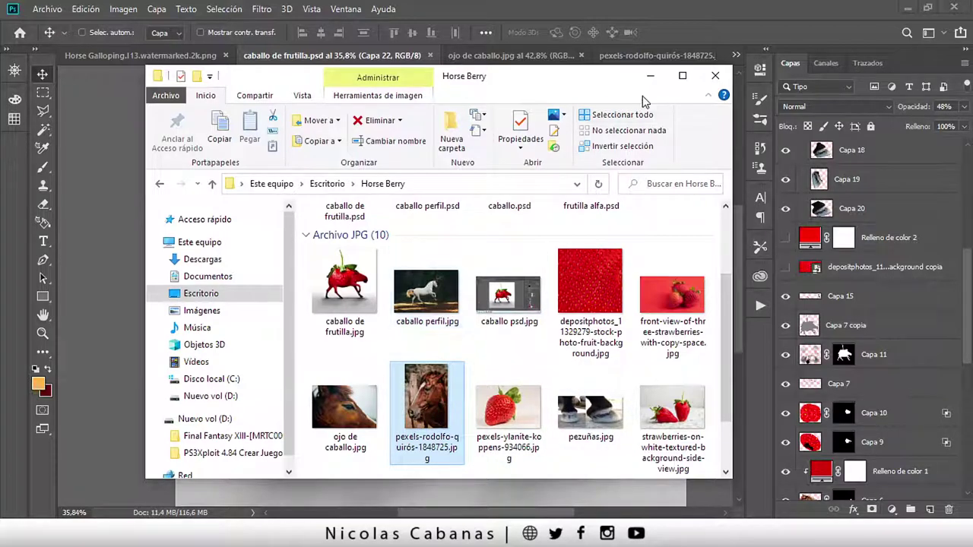
mouse_move(586, 88)
mouse_down()
mouse_move(704, 112)
mouse_move(972, 106)
mouse_up()
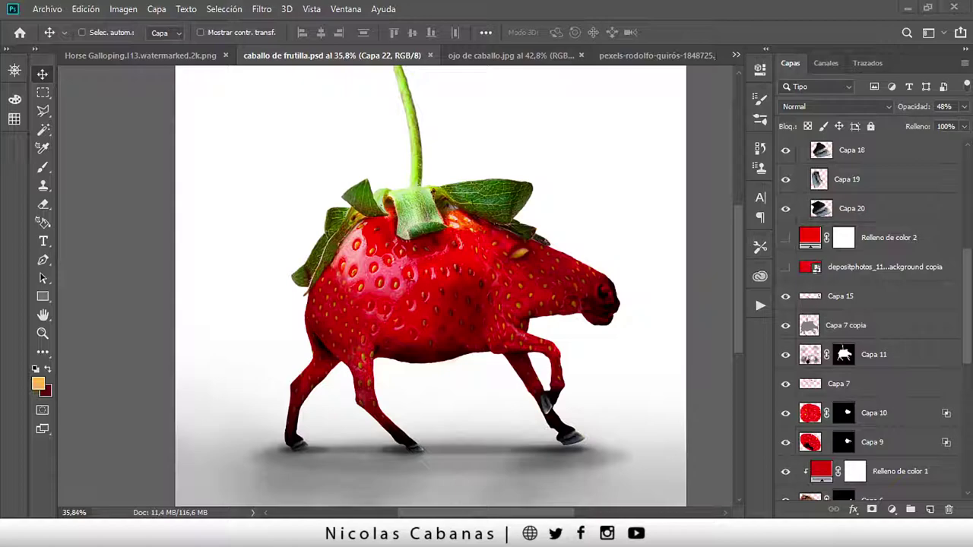
Step: Scroll through the Instagram strawberry-horse post, then go to the 'Strawberry PNG Images & PSDs' page
key(alt+Tab)
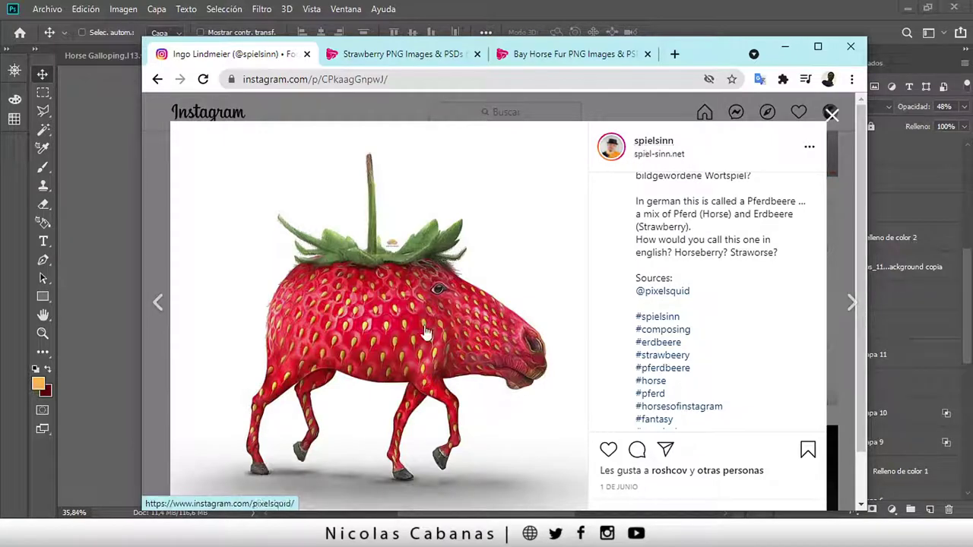
scroll(468, 288, down, 1)
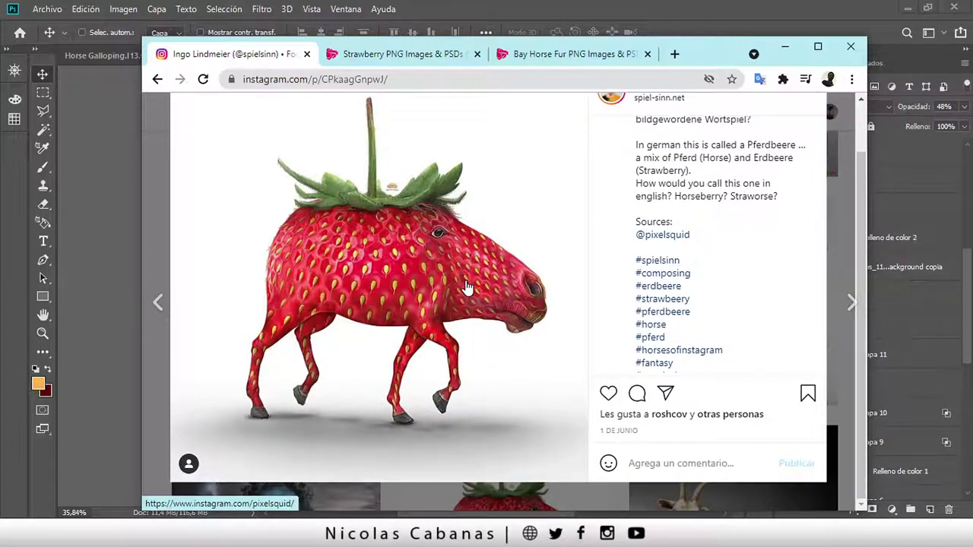
scroll(456, 289, up, 1)
scroll(438, 287, down, 1)
scroll(658, 250, up, 1)
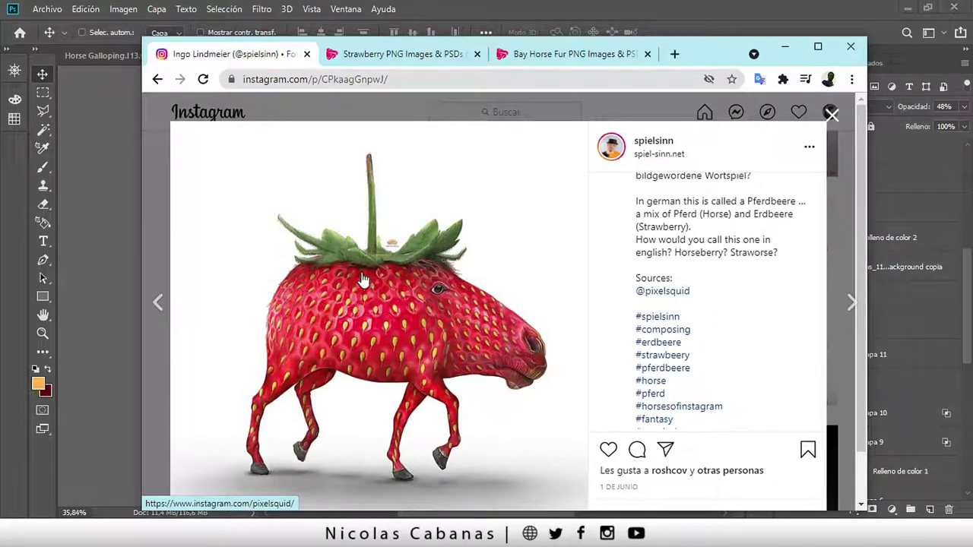
click(403, 54)
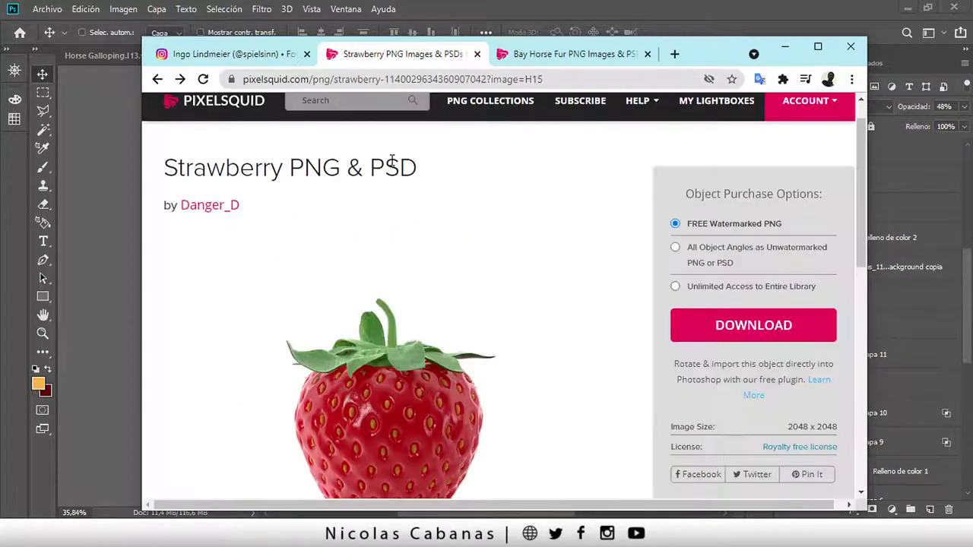
Step: Browse the PixelSquid strawberry page and rotate the 360° strawberry preview to several angles
scroll(263, 185, down, 3)
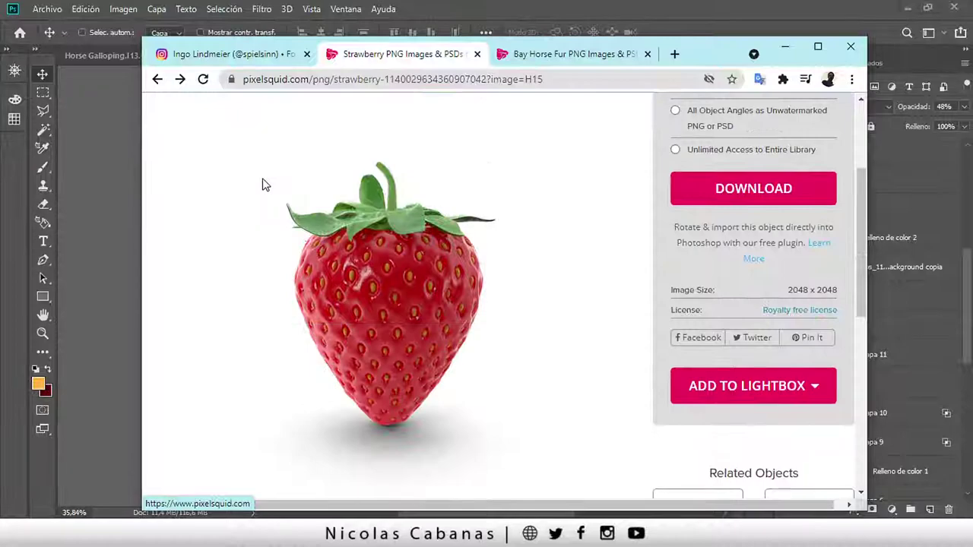
scroll(383, 226, down, 1)
scroll(383, 227, up, 1)
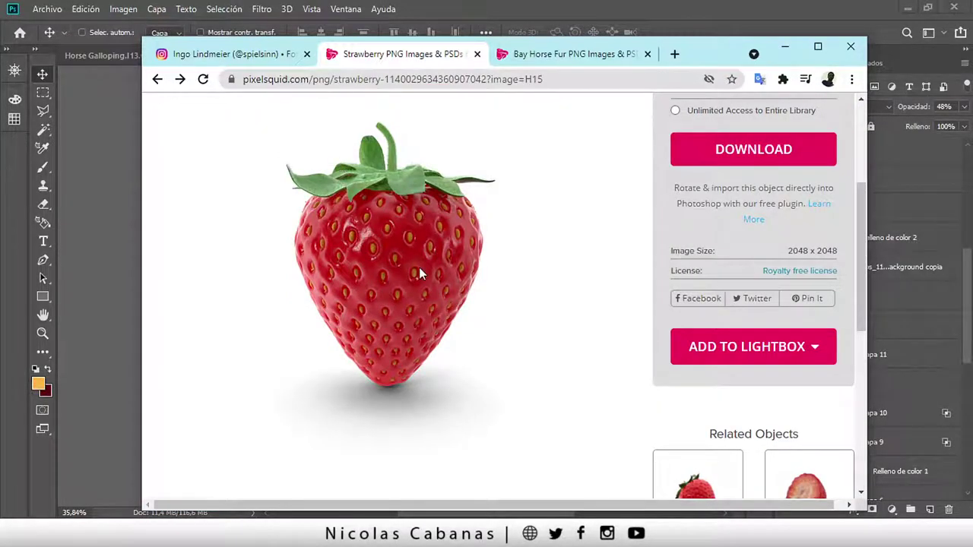
scroll(420, 272, up, 1)
scroll(419, 272, up, 1)
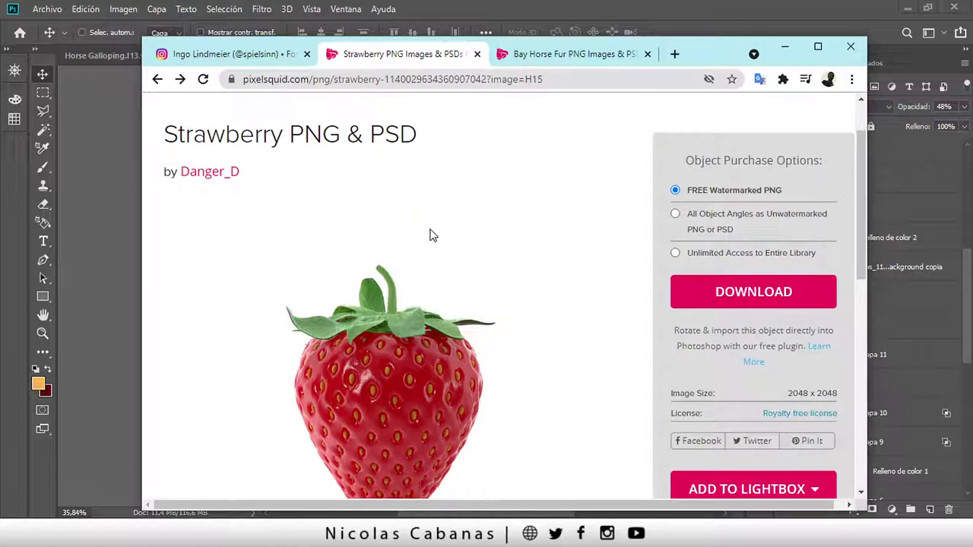
scroll(427, 234, down, 1)
scroll(423, 232, down, 1)
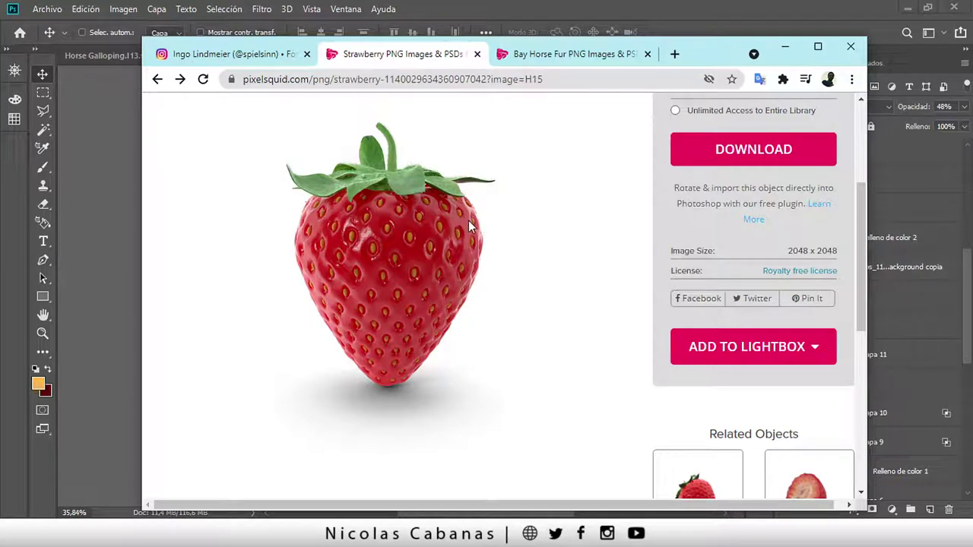
mouse_move(470, 226)
mouse_down()
mouse_move(349, 290)
mouse_move(406, 270)
mouse_move(416, 280)
mouse_up()
scroll(416, 279, up, 3)
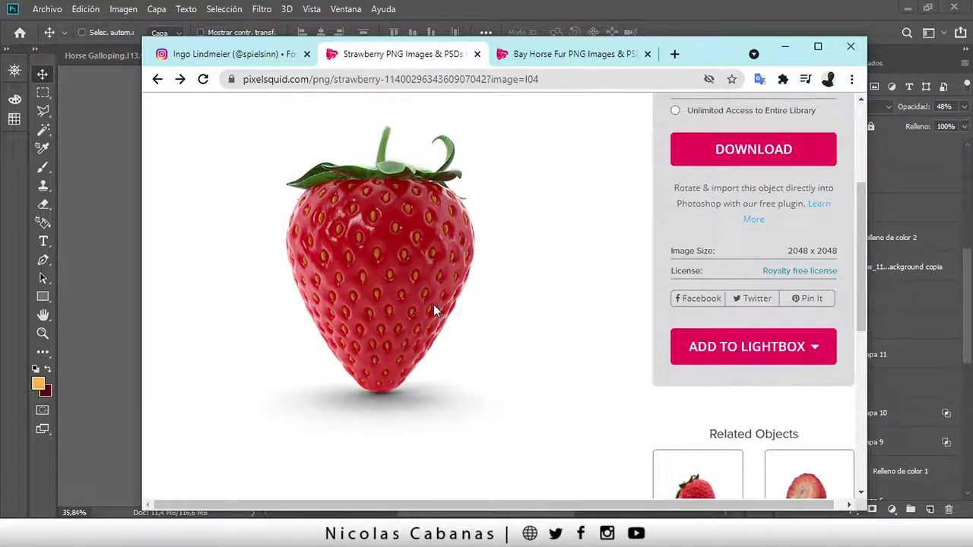
scroll(433, 304, down, 5)
scroll(398, 302, up, 2)
scroll(411, 261, up, 3)
mouse_move(415, 293)
mouse_down()
mouse_move(475, 245)
mouse_move(364, 279)
mouse_move(502, 276)
mouse_up()
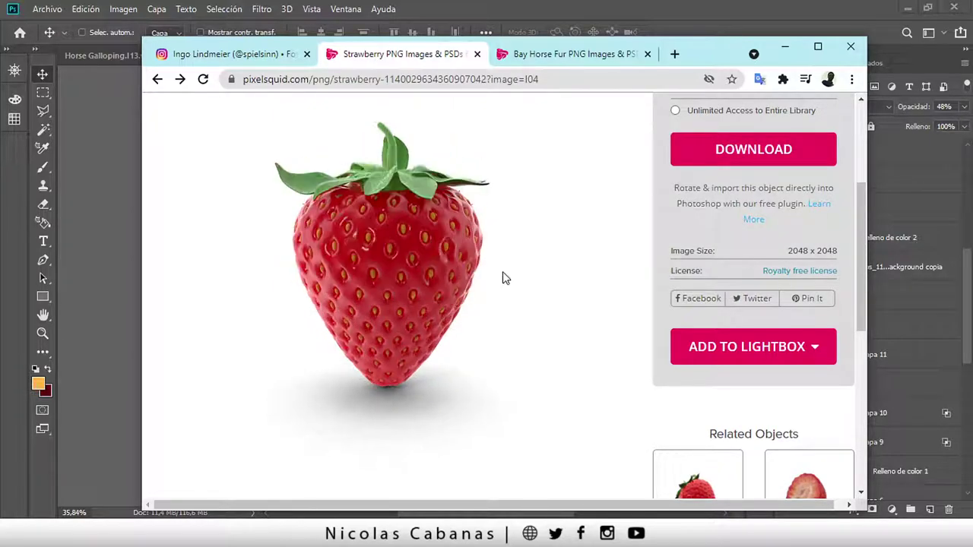
scroll(578, 335, down, 1)
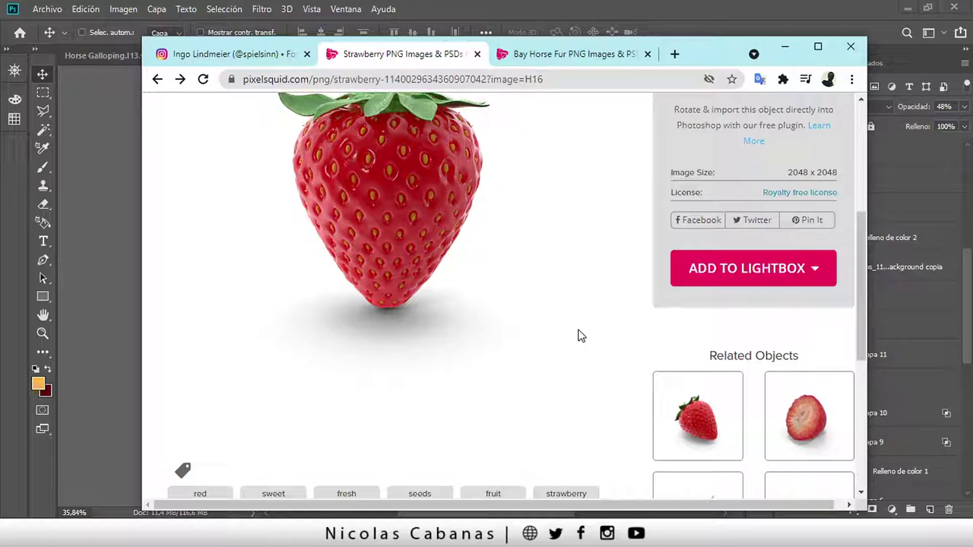
scroll(578, 335, up, 2)
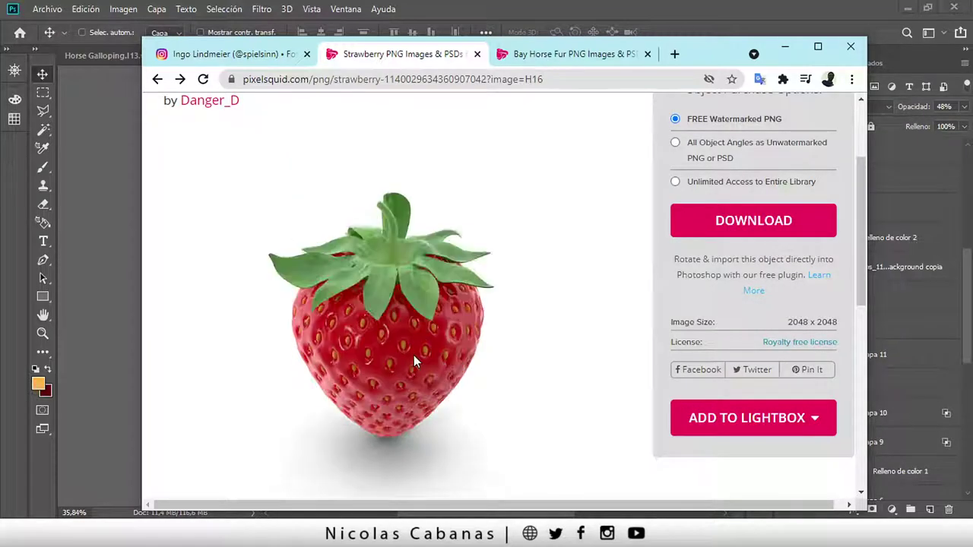
mouse_move(332, 328)
mouse_down()
mouse_move(414, 355)
mouse_move(606, 257)
mouse_move(315, 342)
mouse_move(399, 333)
mouse_move(460, 344)
mouse_up()
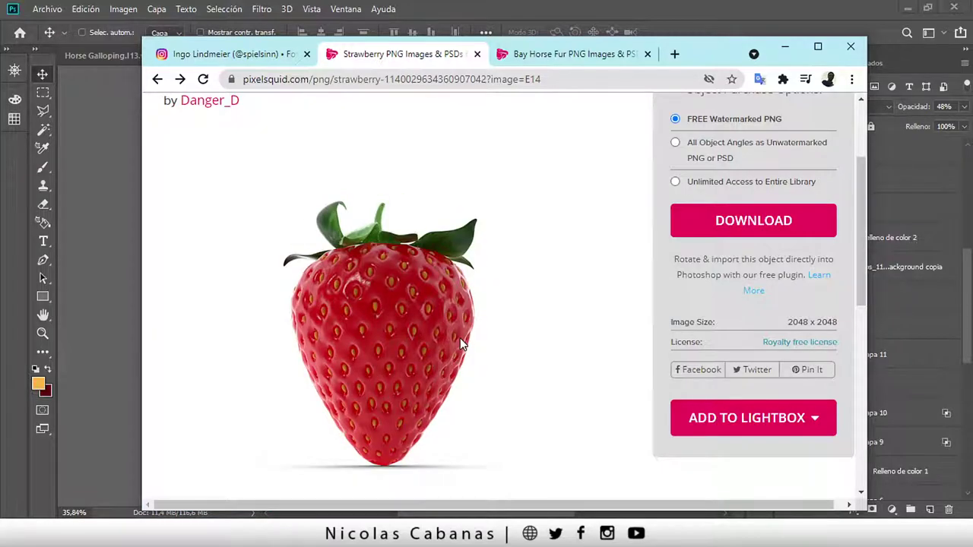
Step: On the Bay Horse Fur page, rotate the 3D horse to a rear three-quarter view
key(ctrl+Tab)
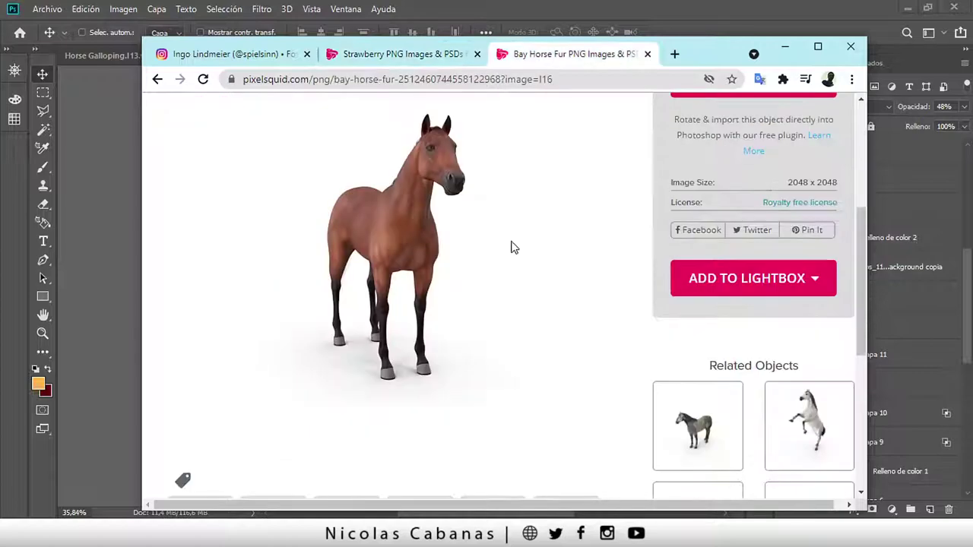
scroll(363, 247, down, 2)
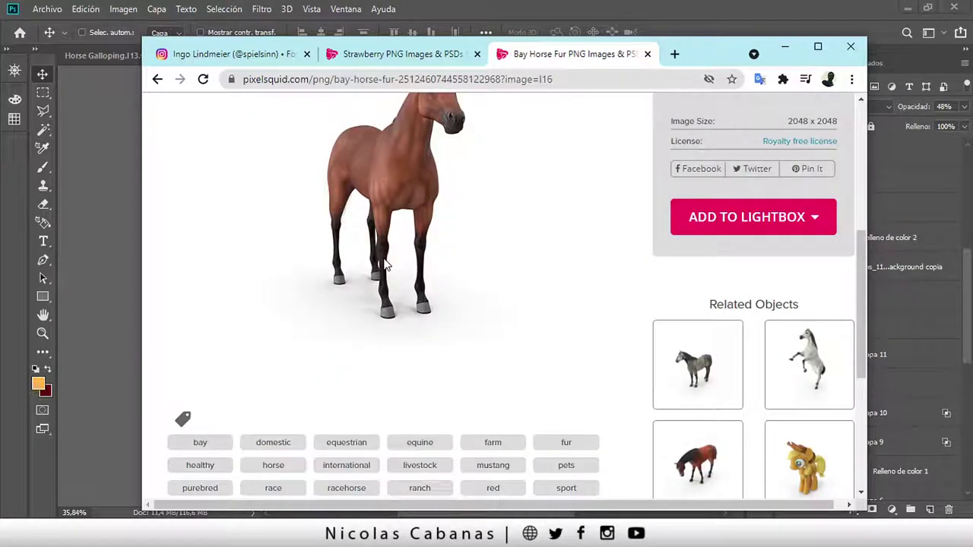
drag(363, 247, 449, 220)
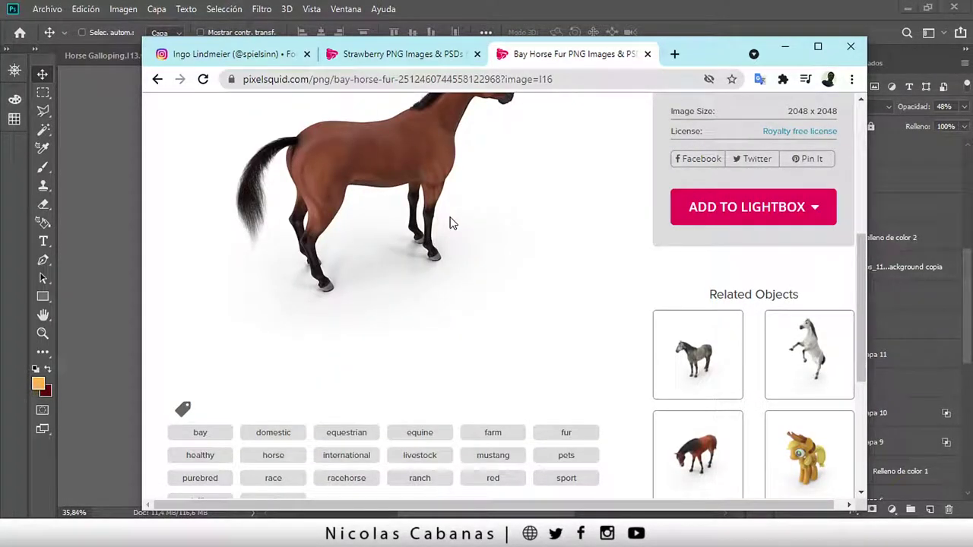
scroll(637, 309, up, 3)
scroll(639, 308, down, 3)
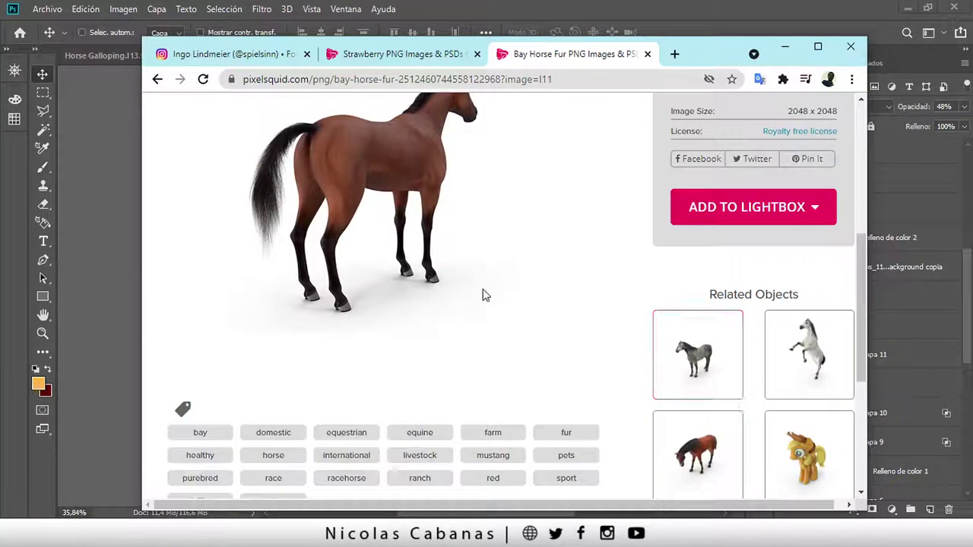
scroll(490, 212, up, 1)
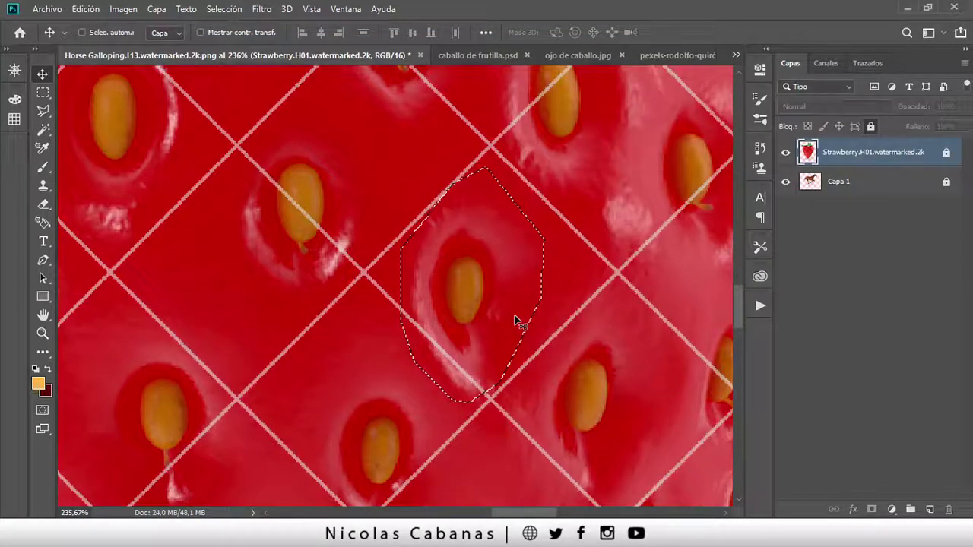
click(43, 333)
key(ctrl+0)
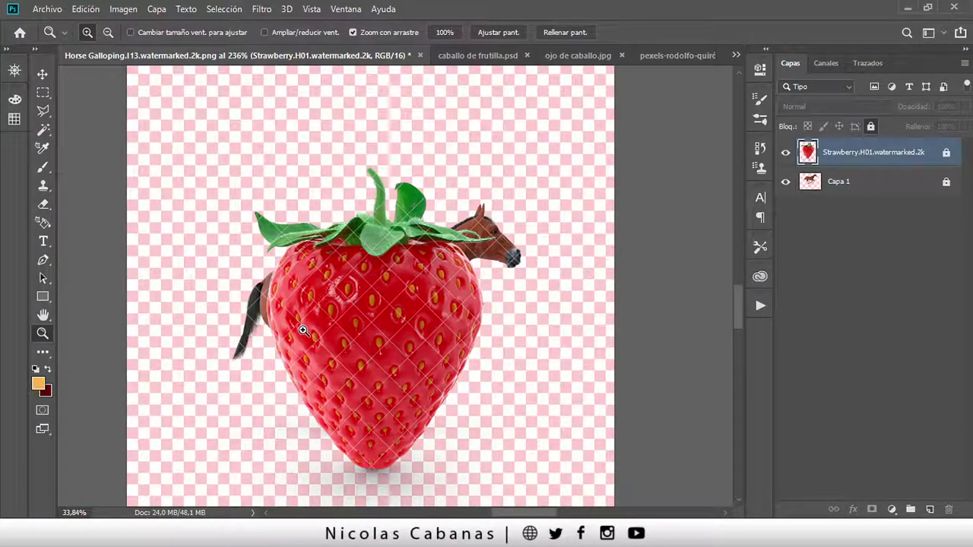
drag(302, 330, 347, 337)
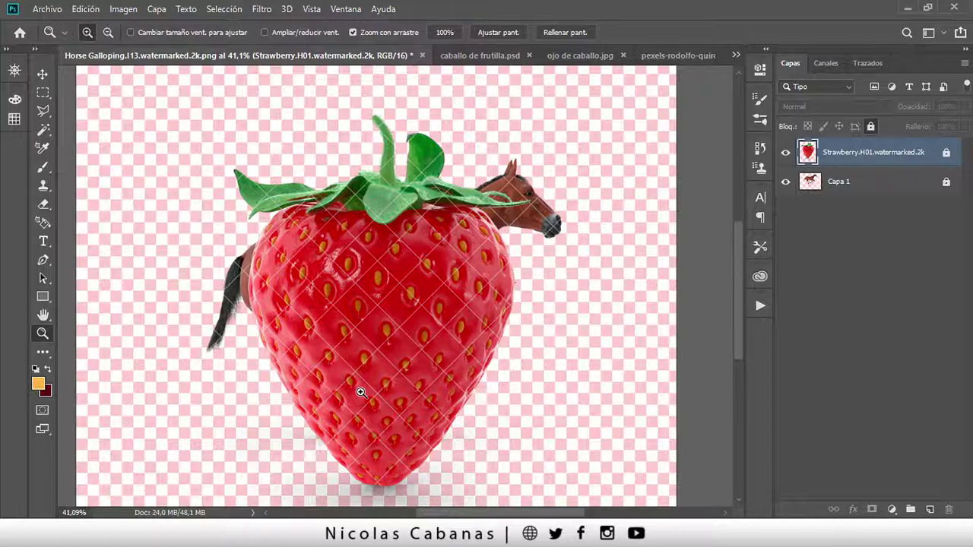
mouse_move(361, 392)
mouse_down()
mouse_move(402, 380)
mouse_move(404, 336)
mouse_move(275, 265)
mouse_up()
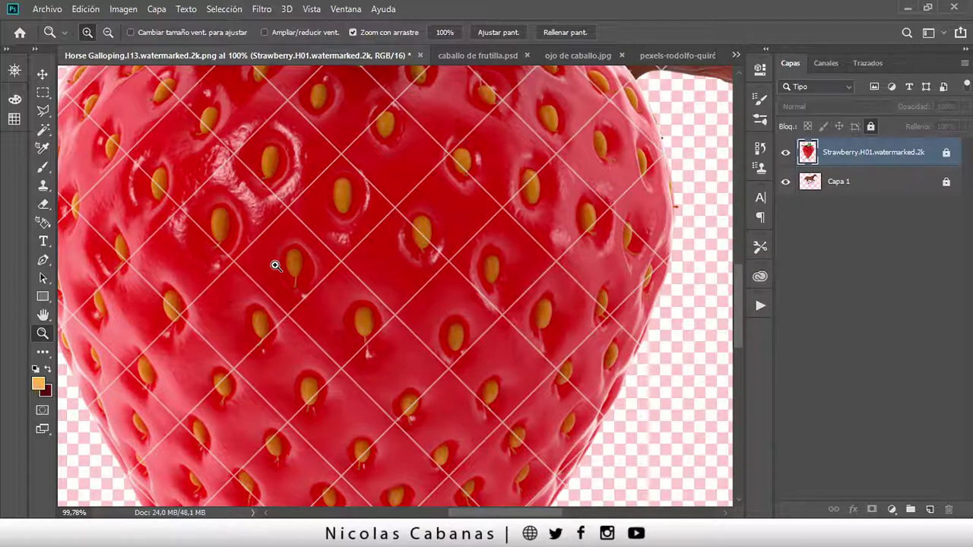
drag(275, 265, 264, 332)
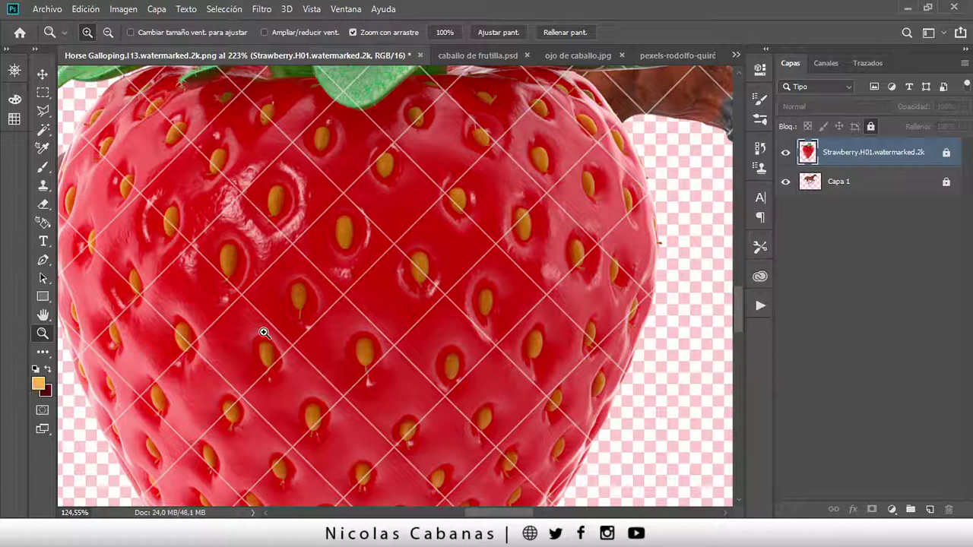
key(ctrl+0)
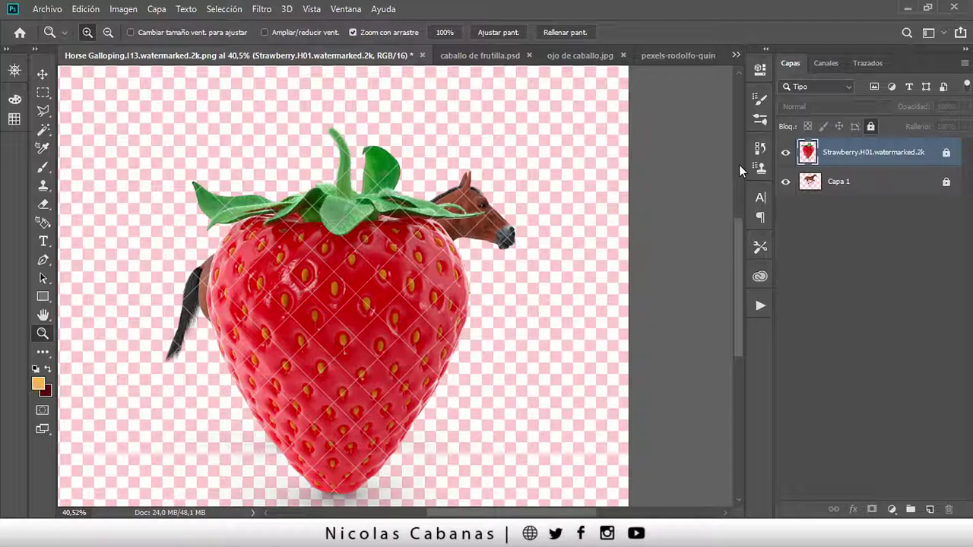
drag(260, 388, 334, 388)
scroll(409, 186, down, 5)
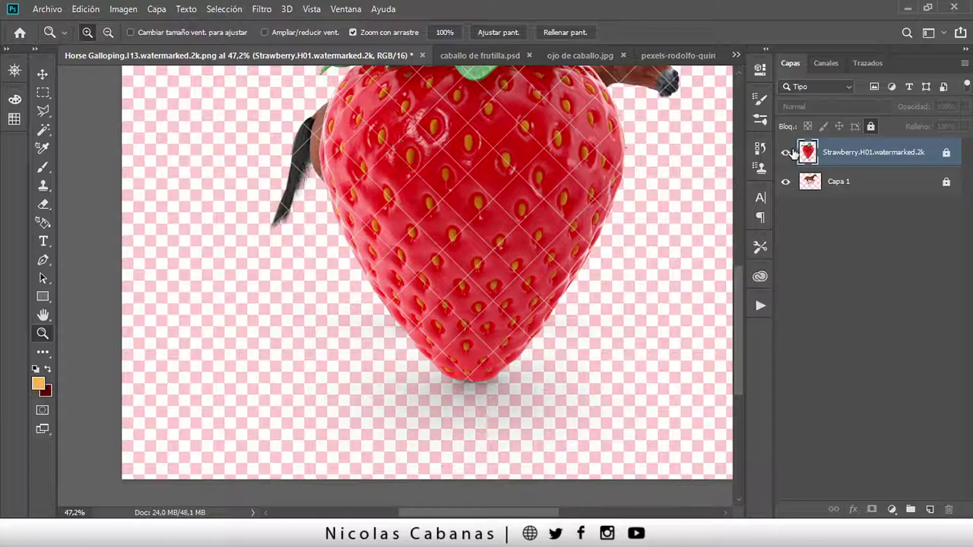
Step: Hide the Strawberry.H01 layer so only the galloping horse shows, then return to the PixelSquid page
click(788, 153)
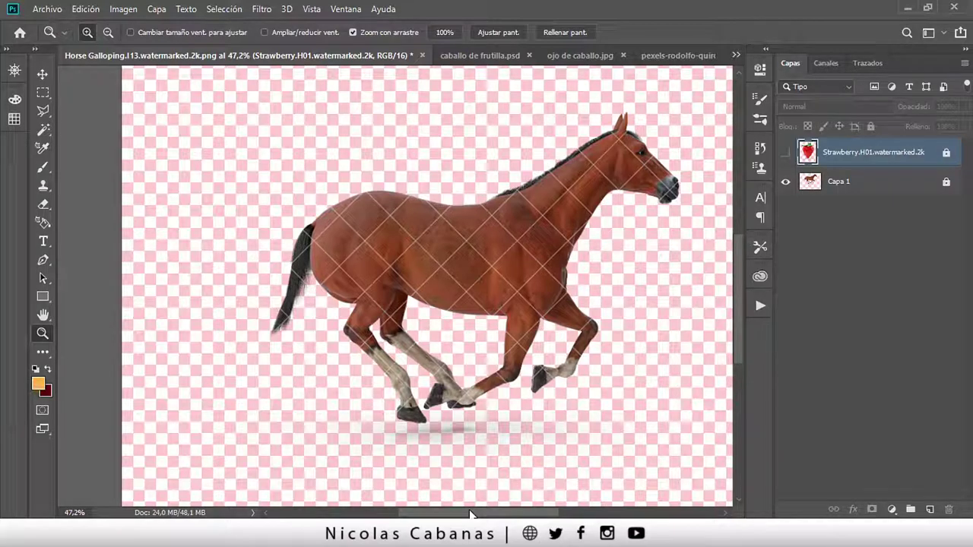
drag(470, 515, 494, 515)
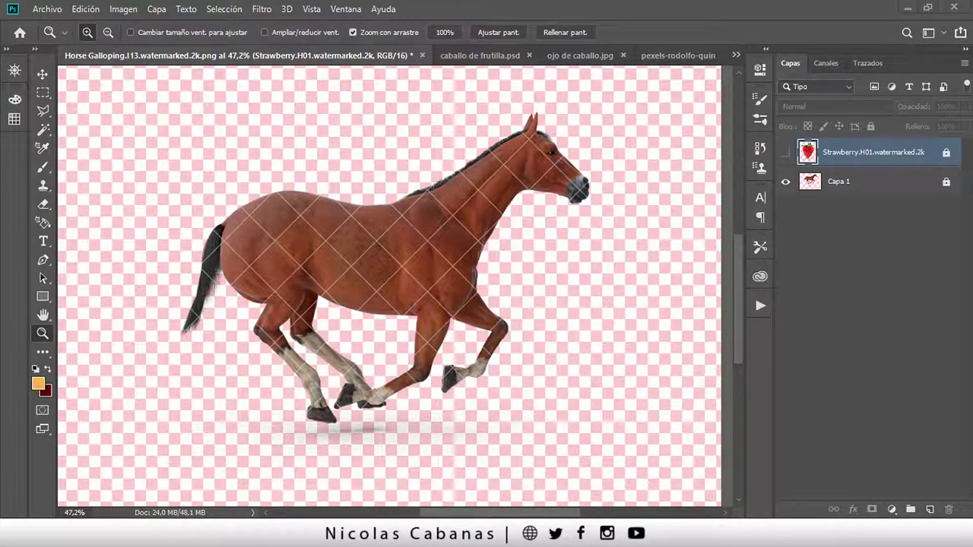
key(alt+Tab)
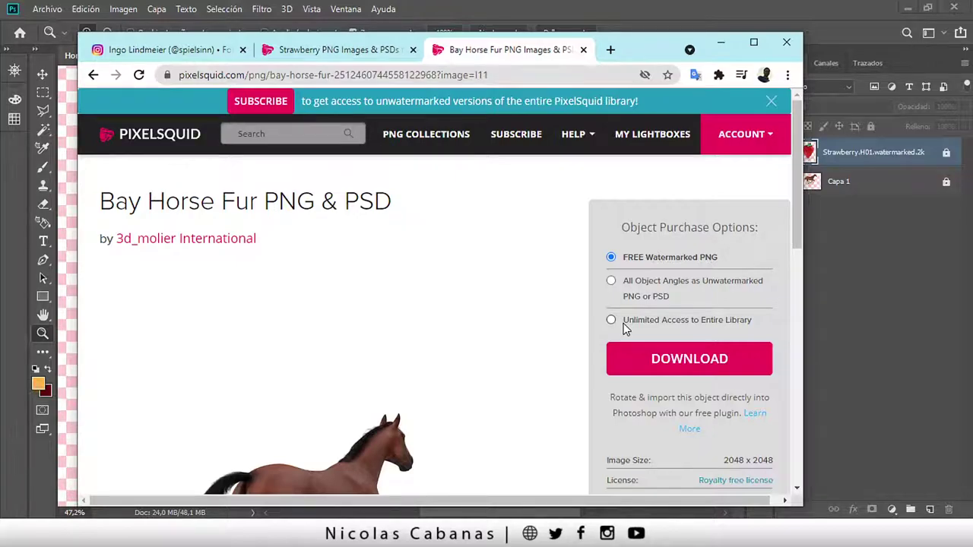
Step: Choose 'All Object Angles as Unwatermarked PNG or PSD' for Bay Horse Fur and buy for $12.99
click(612, 281)
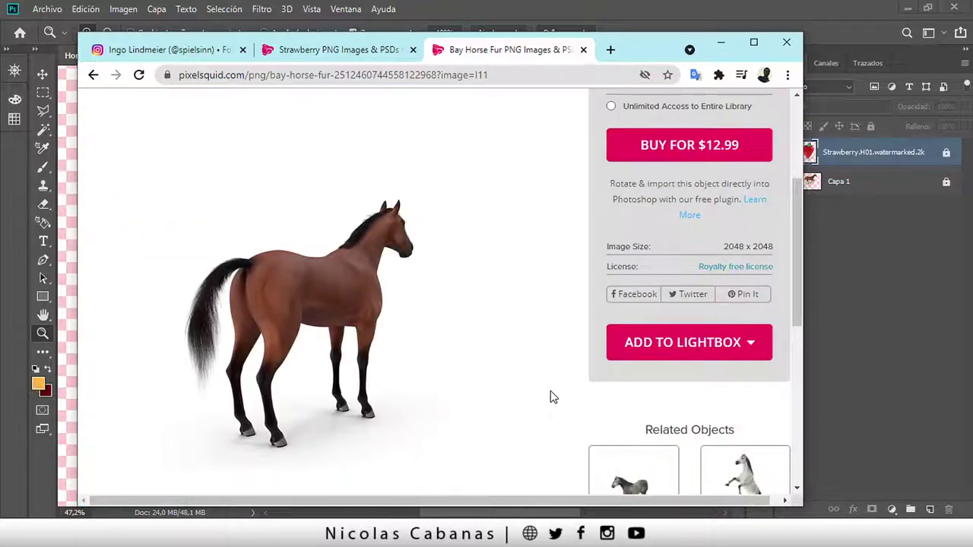
scroll(623, 355, down, 2)
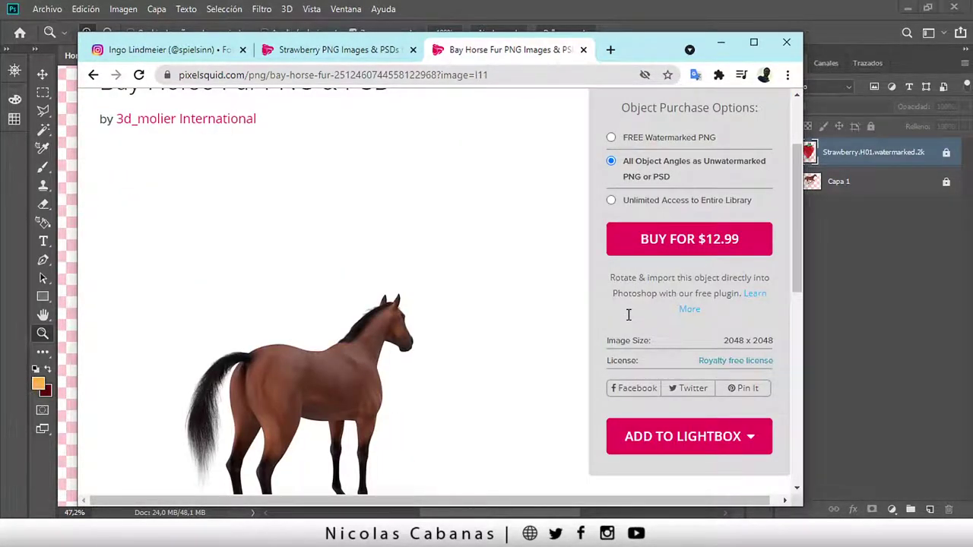
scroll(629, 314, up, 2)
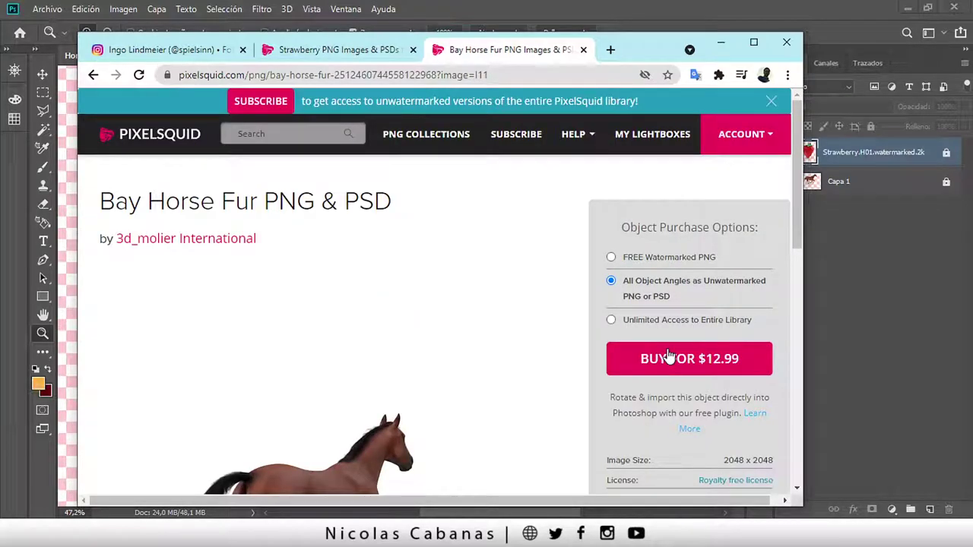
click(668, 358)
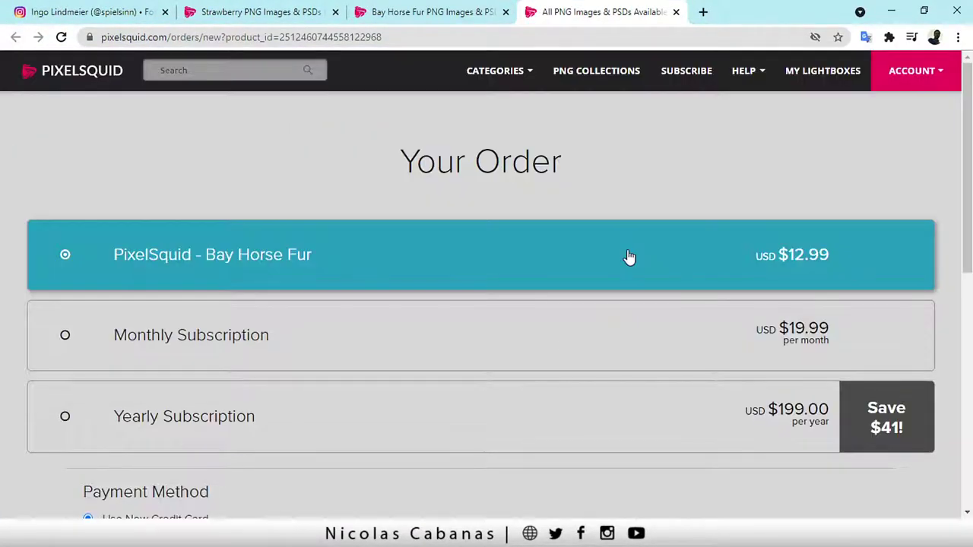
Step: Open PixelSquid Pricing and toggle the Annual Plan switch to monthly billing
click(682, 78)
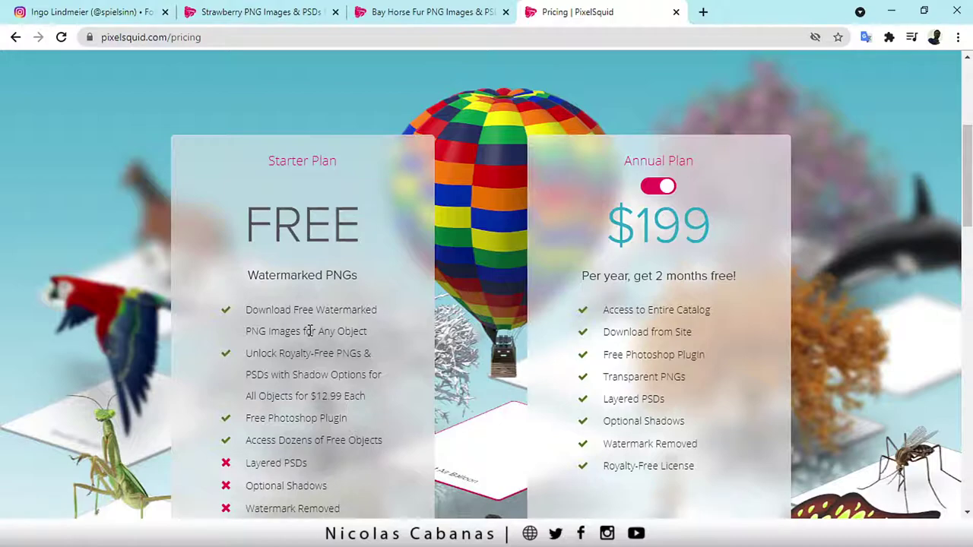
scroll(655, 121, down, 2)
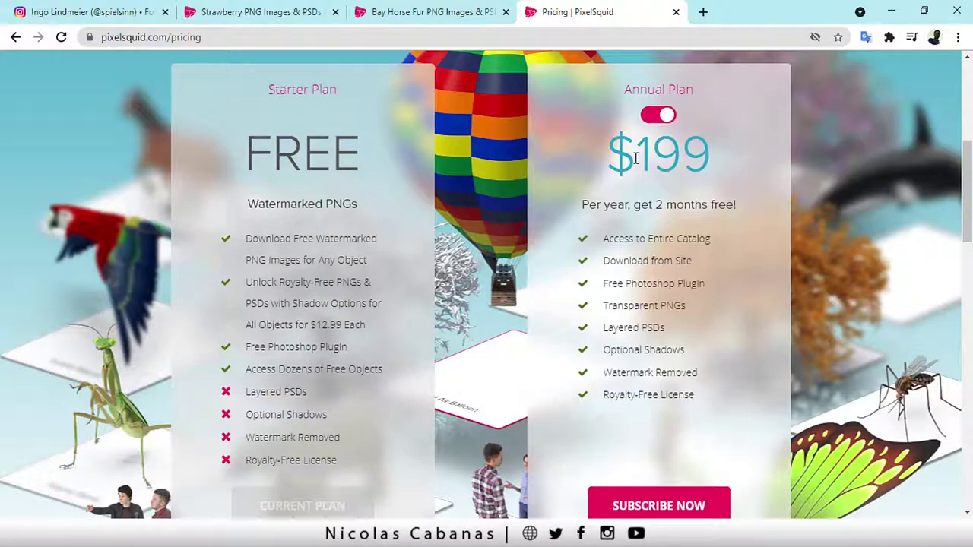
drag(635, 158, 712, 156)
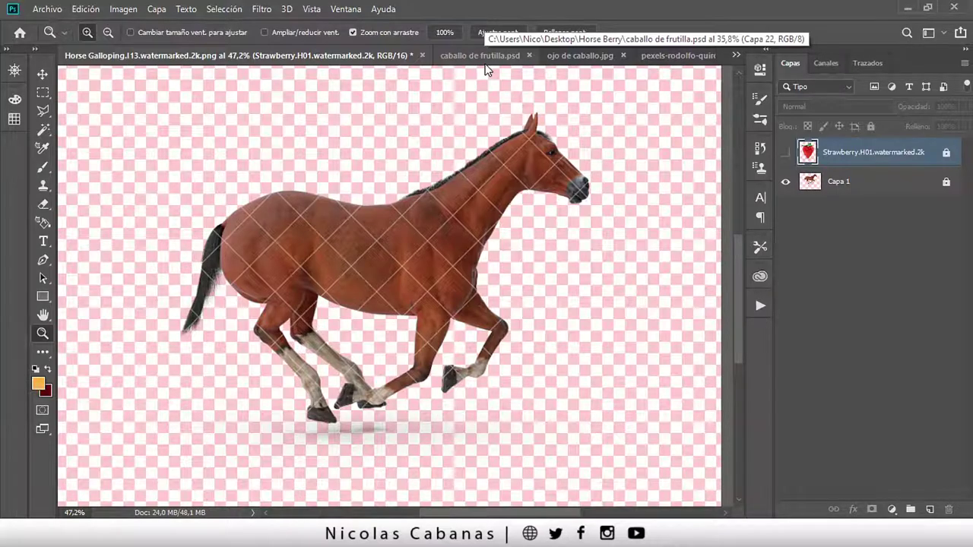
Step: Switch to the caballo de frutilla.psd document and scroll through its Layers panel
click(485, 61)
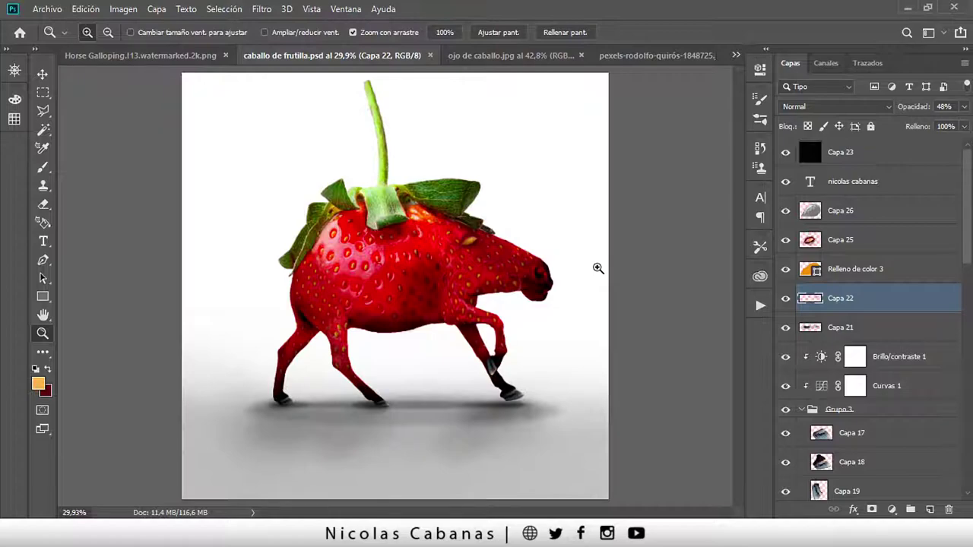
scroll(956, 283, down, 5)
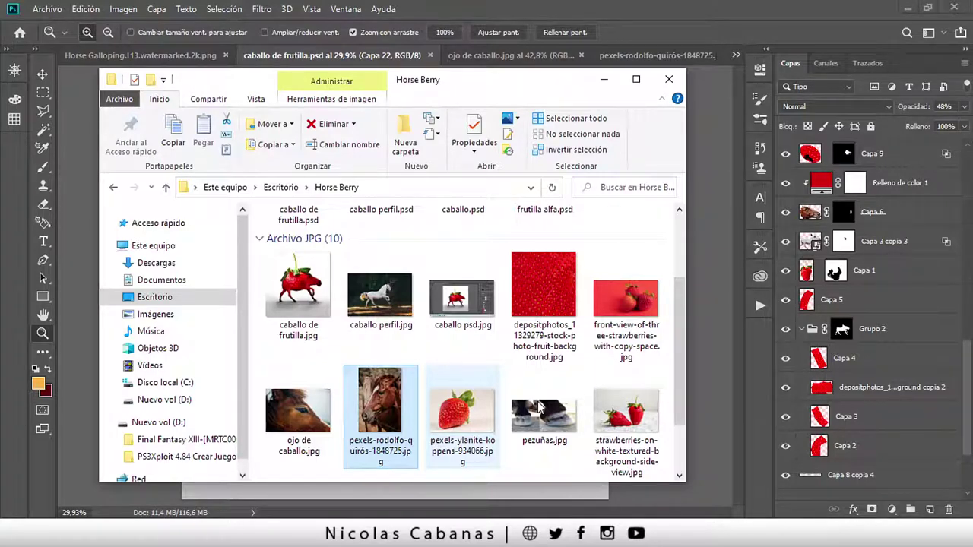
Step: Solo one strawberry leg layer, then make all the Grupo 2 leg layers visible again
alt+click(785, 446)
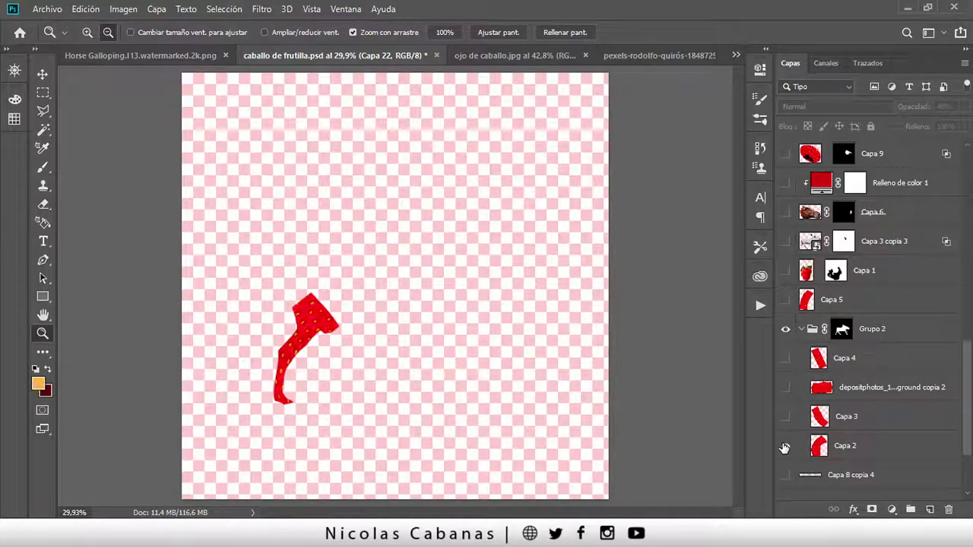
drag(784, 447, 784, 308)
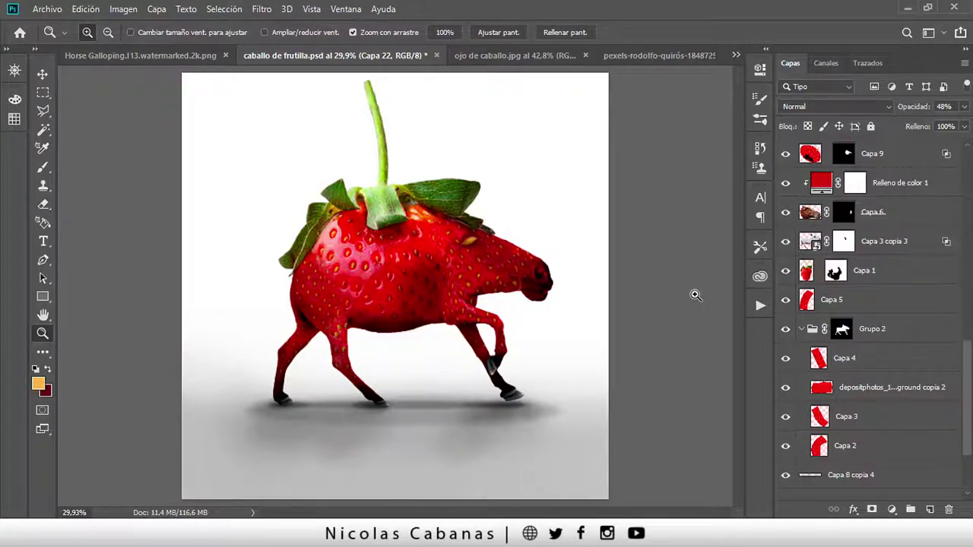
scroll(811, 270, up, 5)
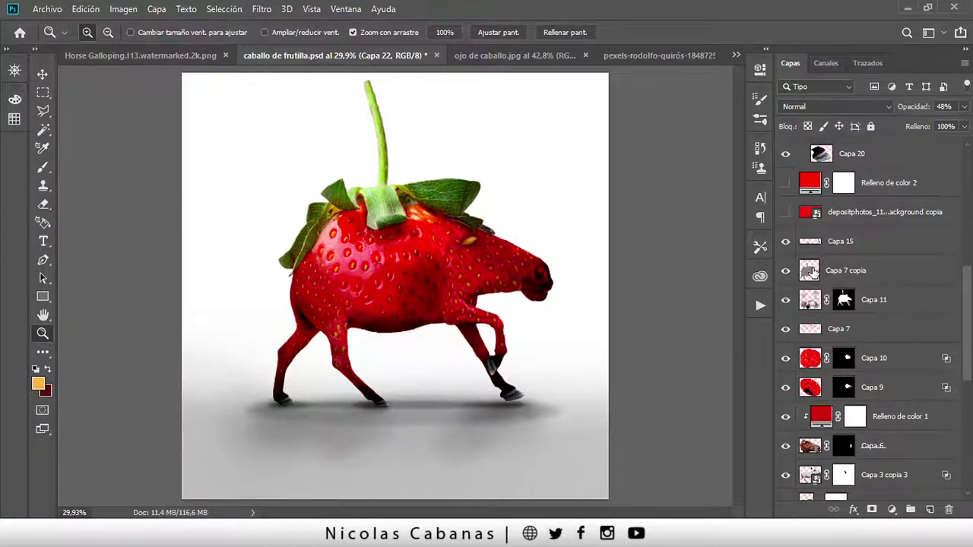
scroll(812, 270, up, 5)
mouse_move(439, 237)
mouse_down()
mouse_move(470, 240)
mouse_move(456, 240)
mouse_up()
drag(785, 269, 786, 219)
click(786, 215)
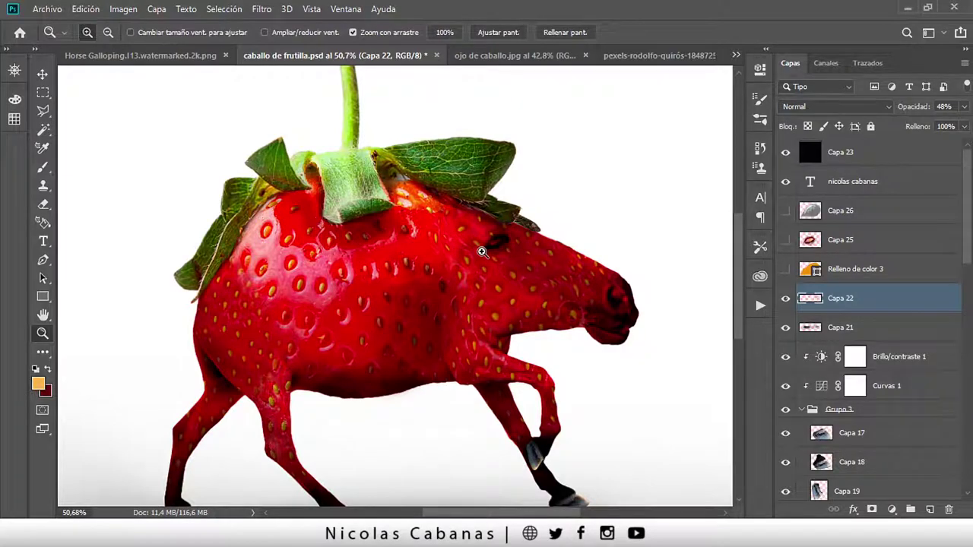
drag(482, 252, 532, 256)
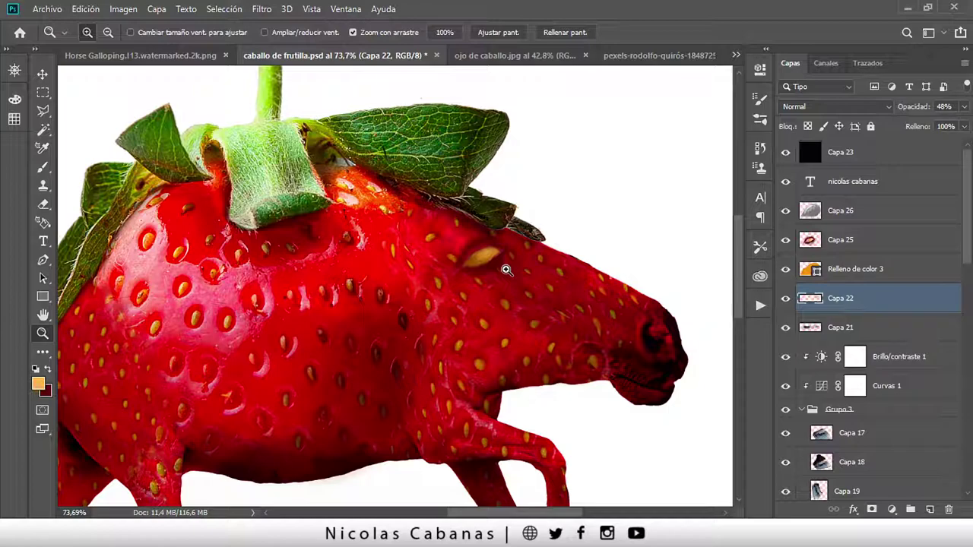
key(ctrl+0)
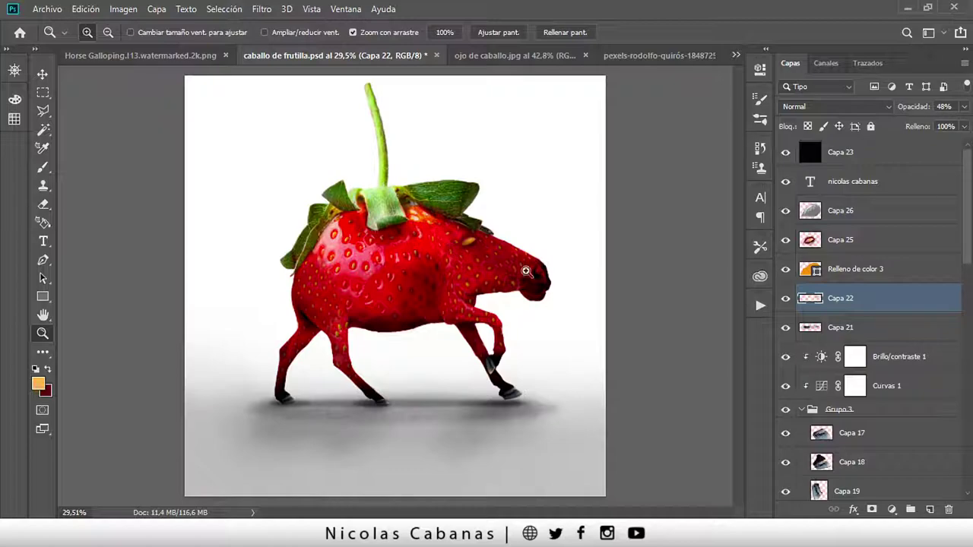
scroll(526, 272, down, 1)
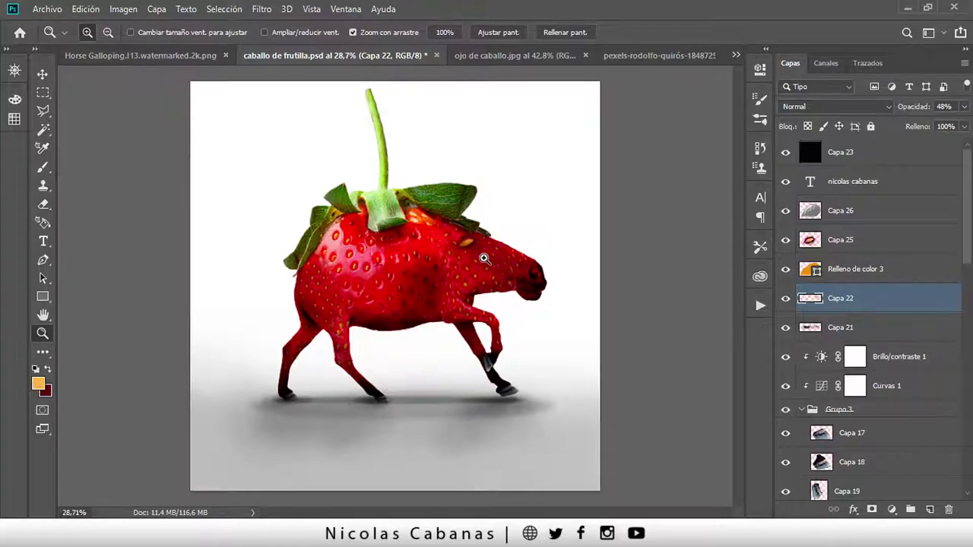
scroll(484, 251, down, 1)
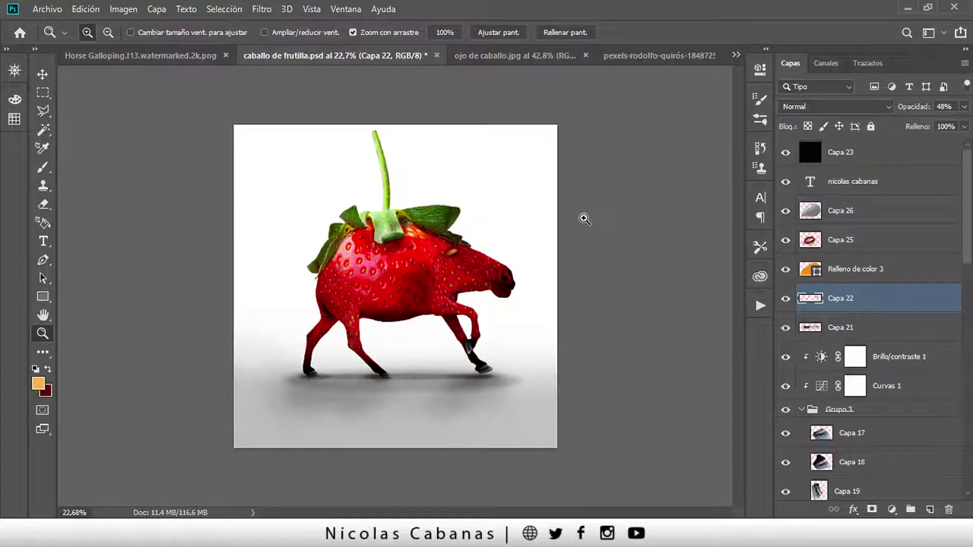
drag(584, 219, 504, 259)
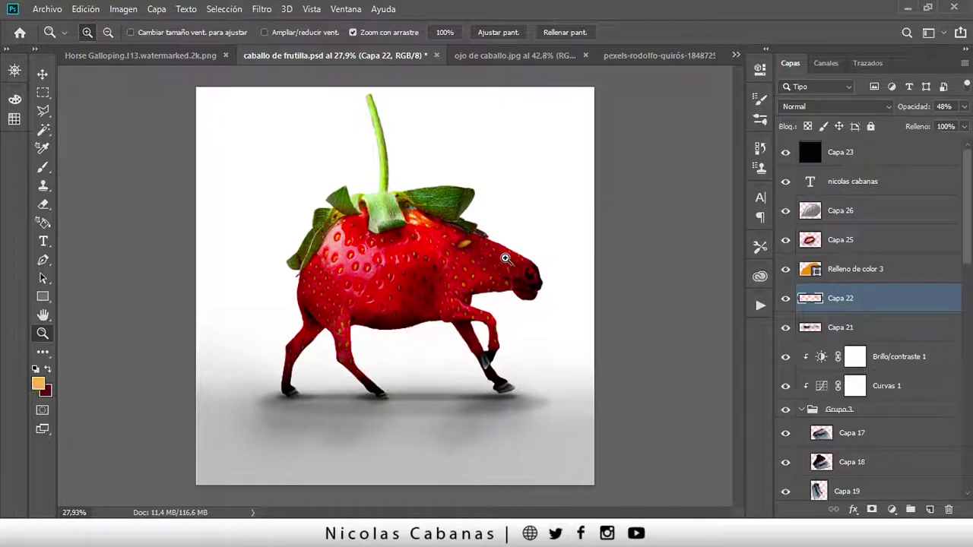
Step: Scroll through the composite's layers, then bring up the strawberry-horse reference screenshot in Photos
scroll(956, 304, down, 5)
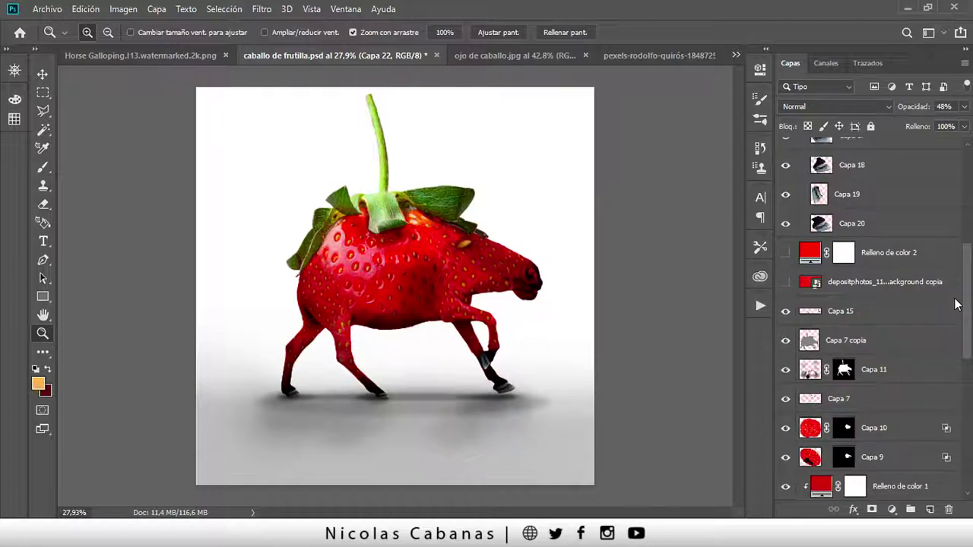
scroll(956, 304, down, 5)
scroll(954, 403, down, 2)
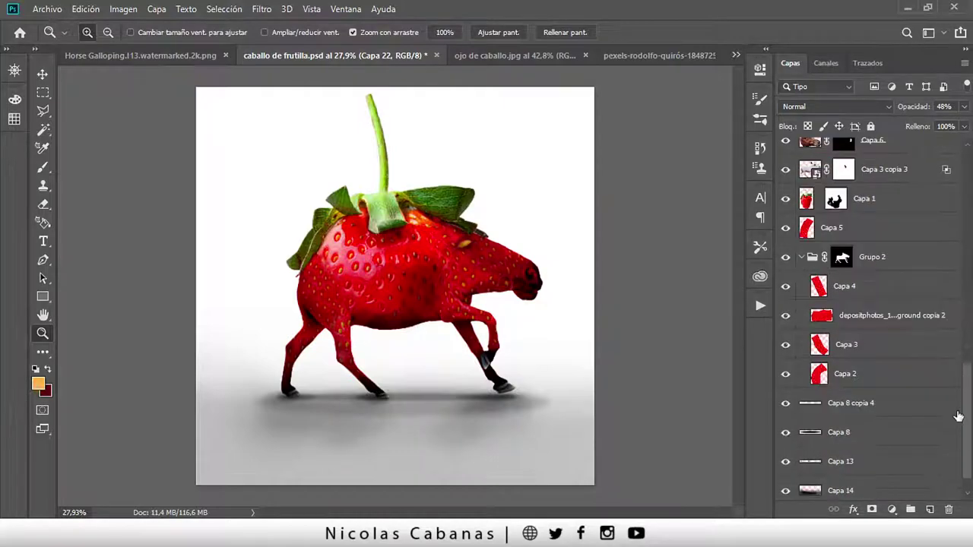
scroll(958, 417, down, 1)
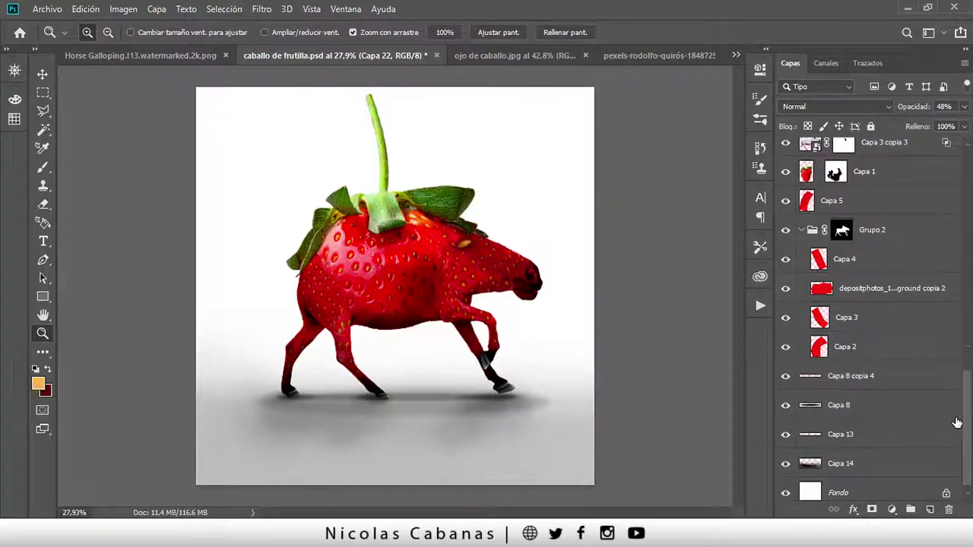
scroll(954, 403, up, 3)
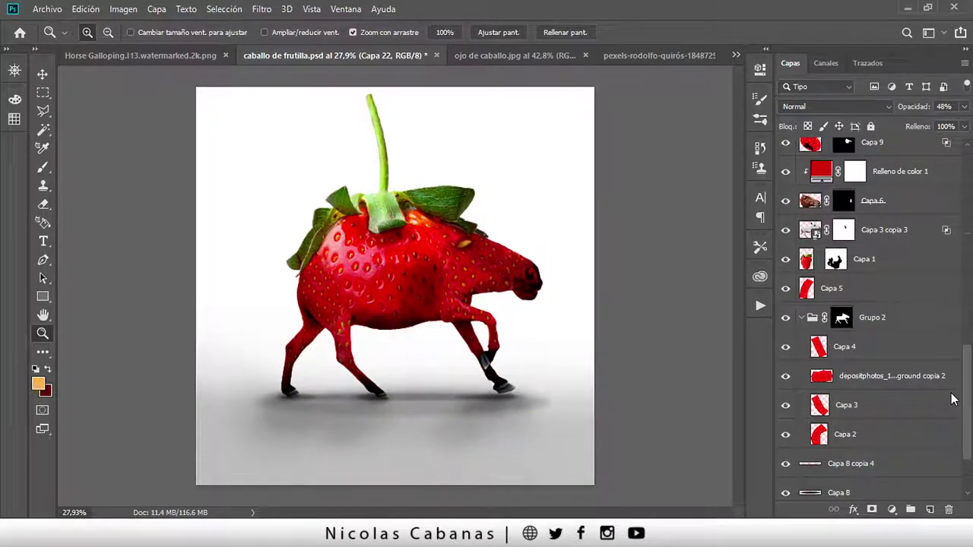
scroll(939, 357, up, 1)
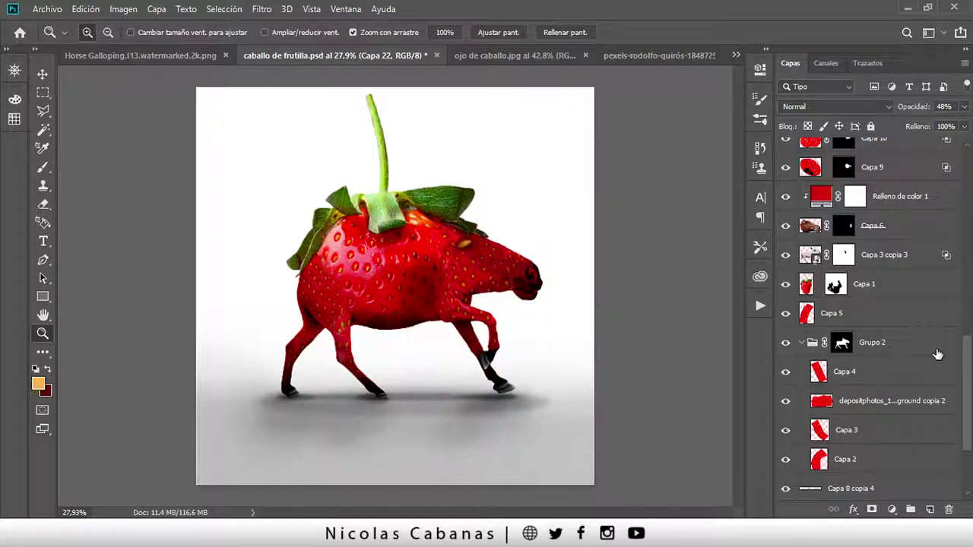
scroll(939, 354, up, 8)
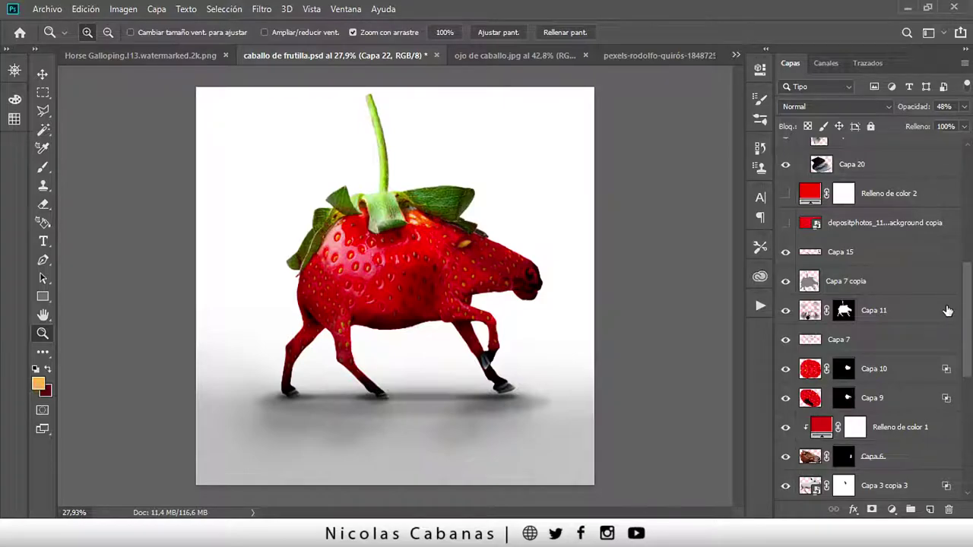
scroll(960, 358, down, 1)
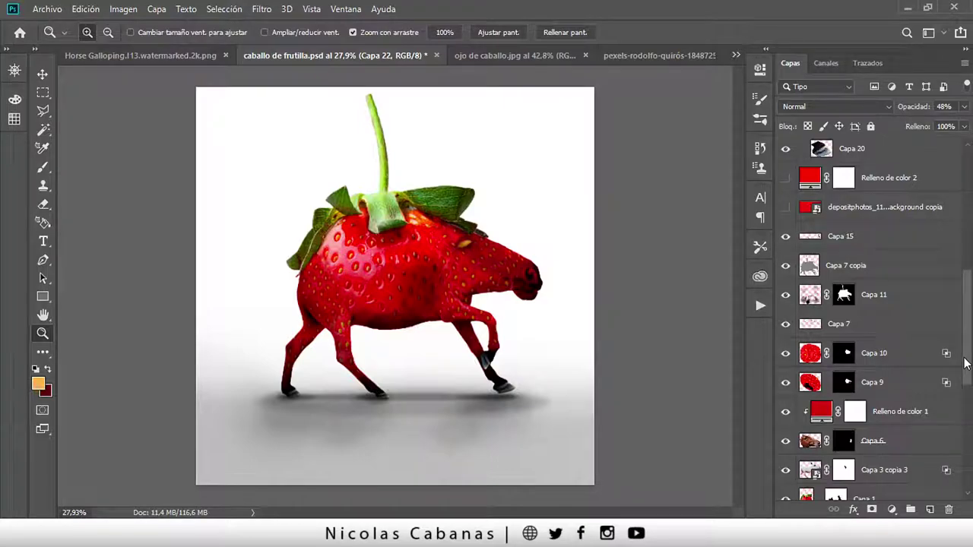
scroll(964, 364, up, 10)
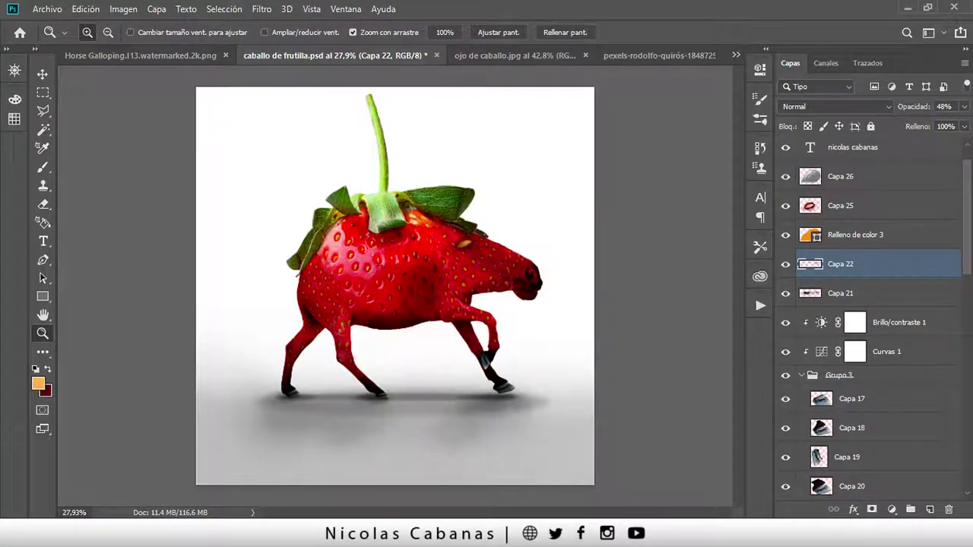
scroll(923, 243, up, 1)
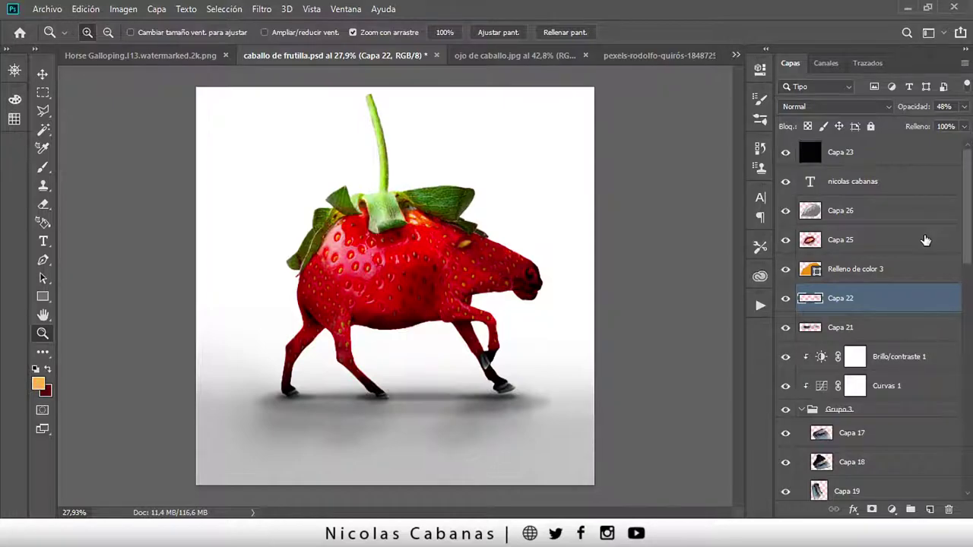
key(alt+Tab)
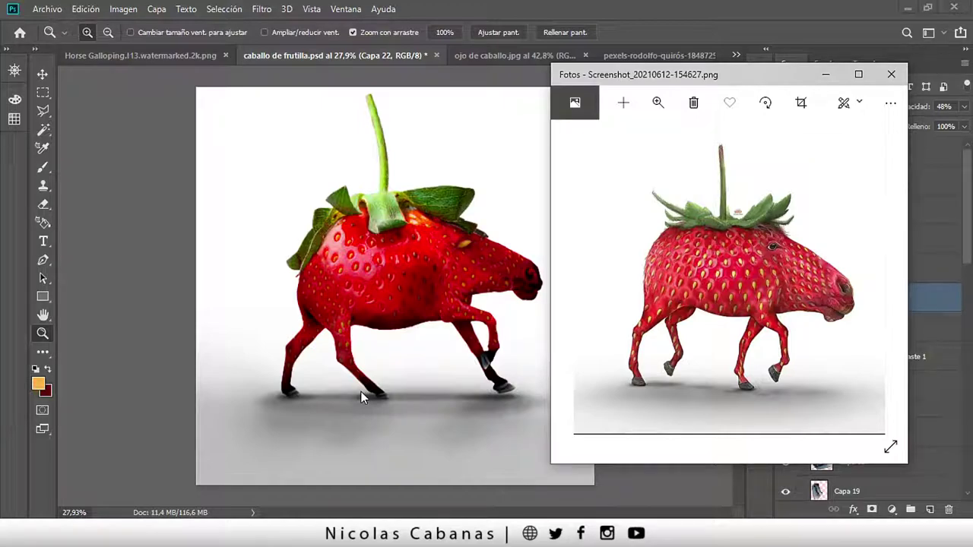
Step: Review the Horse Berry source photos: caballo perfil.jpg and the four strawberry images
key(alt+Tab)
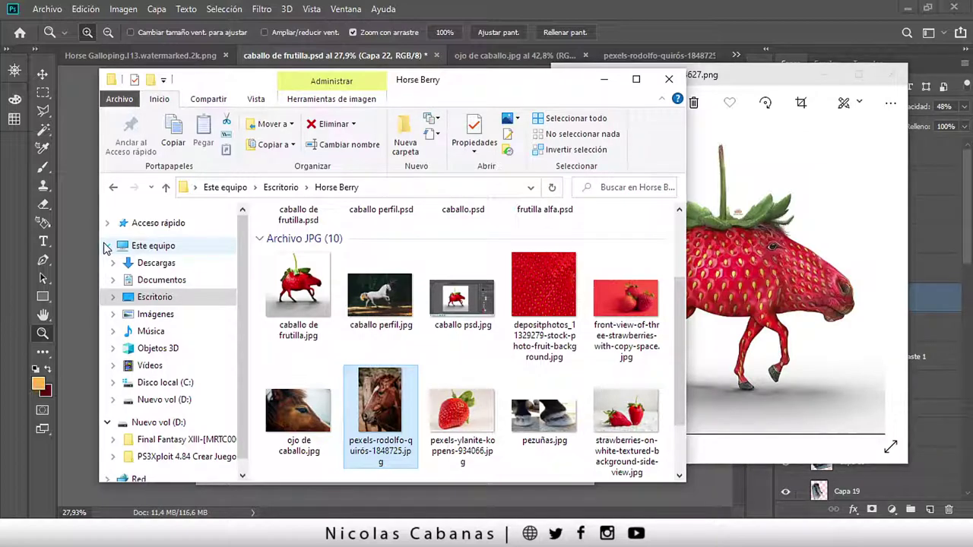
click(380, 295)
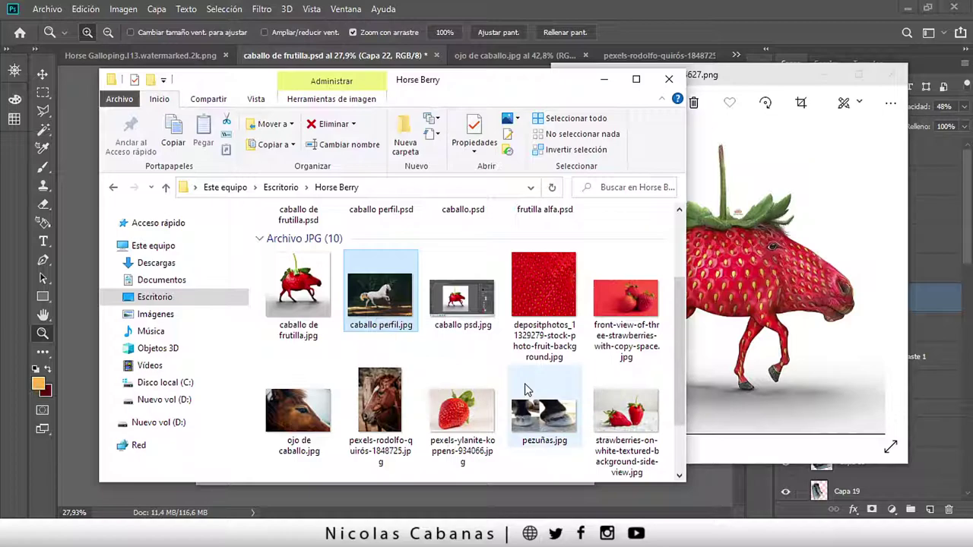
click(563, 321)
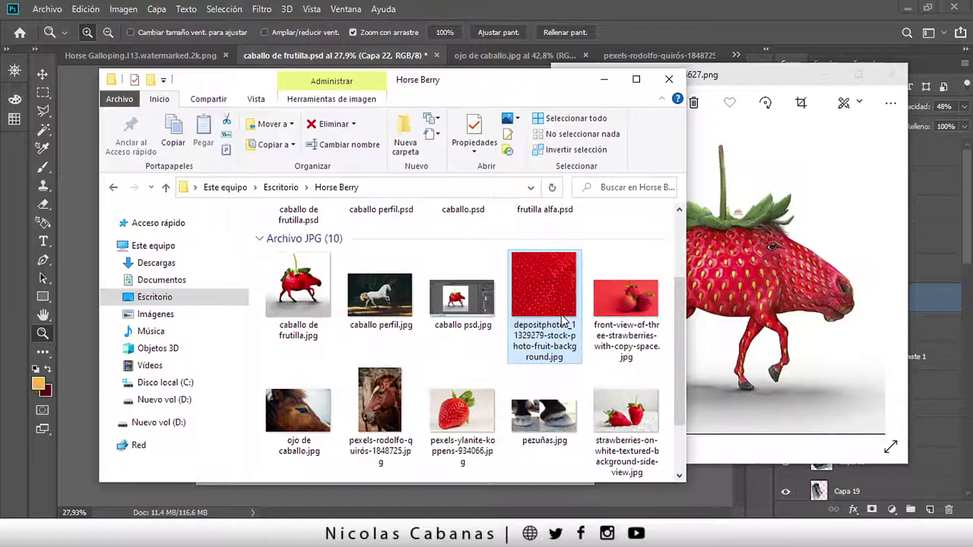
click(608, 333)
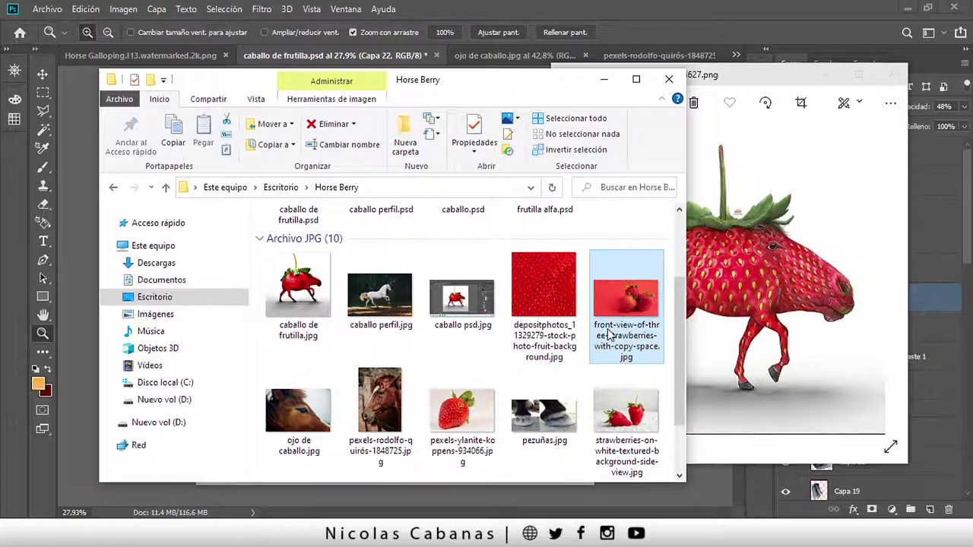
click(462, 414)
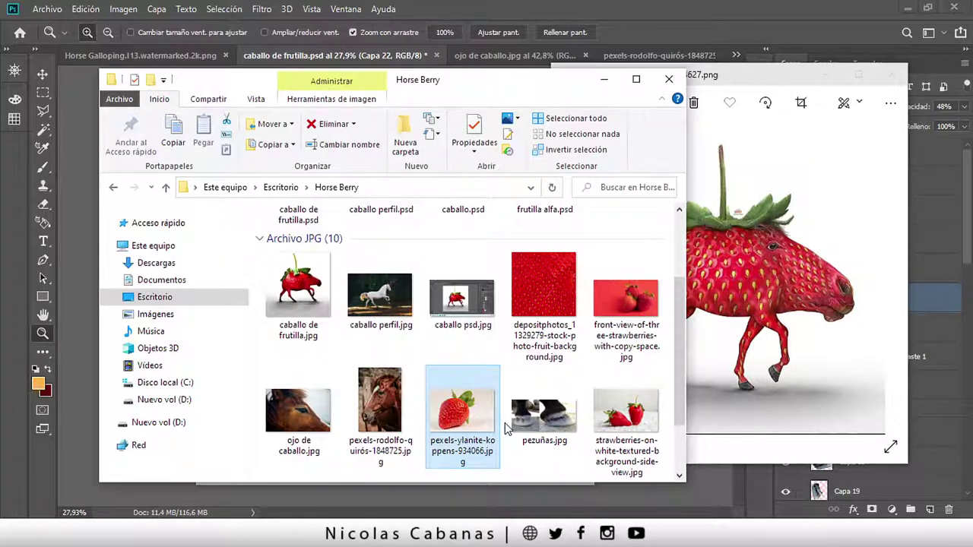
click(638, 435)
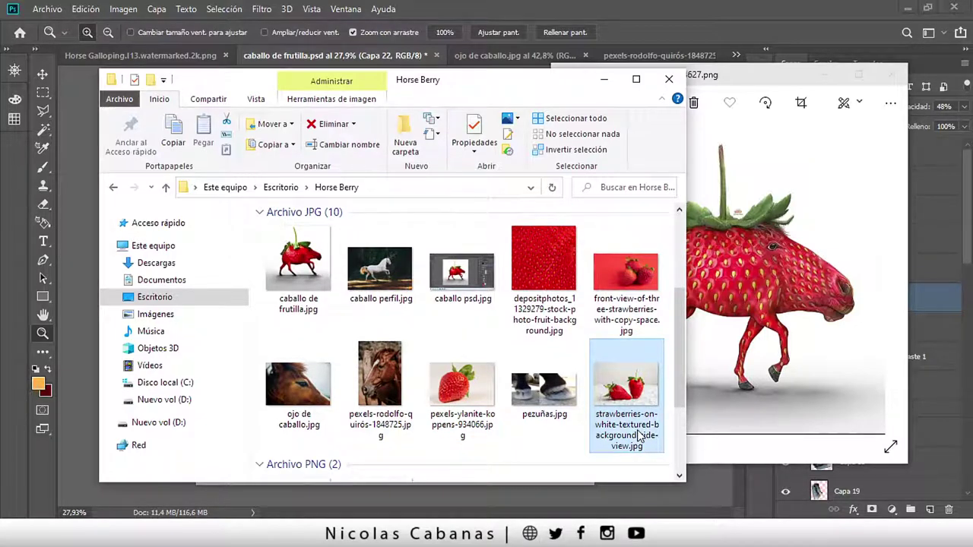
scroll(493, 303, down, 3)
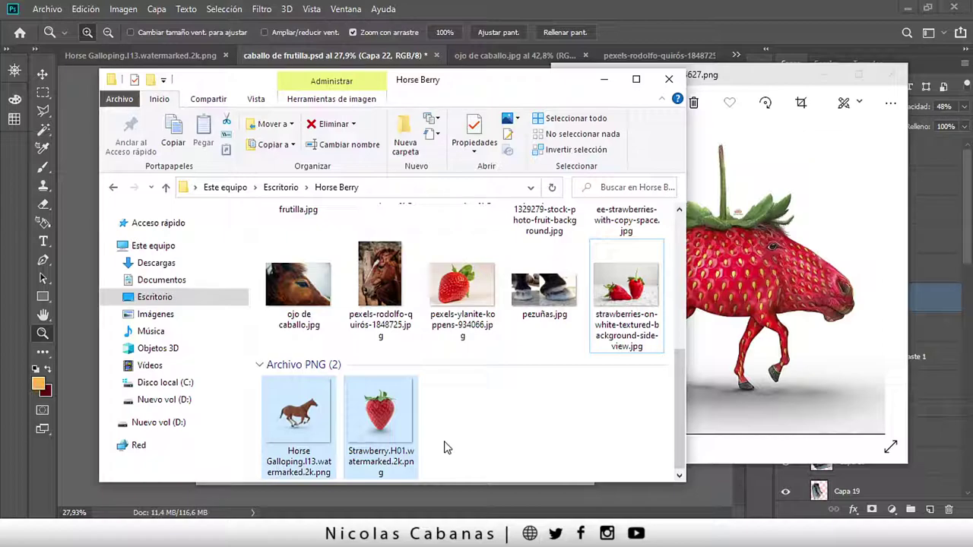
scroll(444, 426, up, 2)
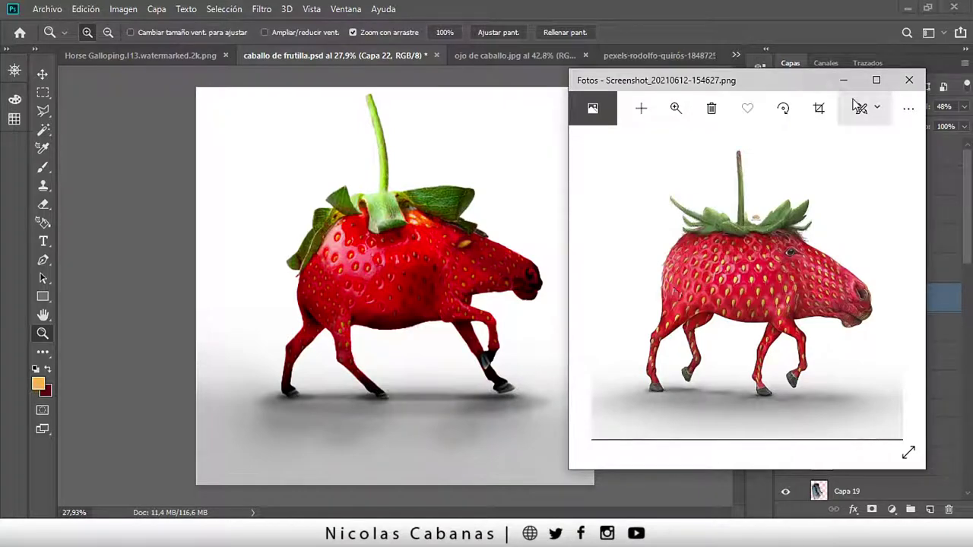
Step: Minimize the Photos reference viewer to show caballo de frutilla.psd again
click(843, 80)
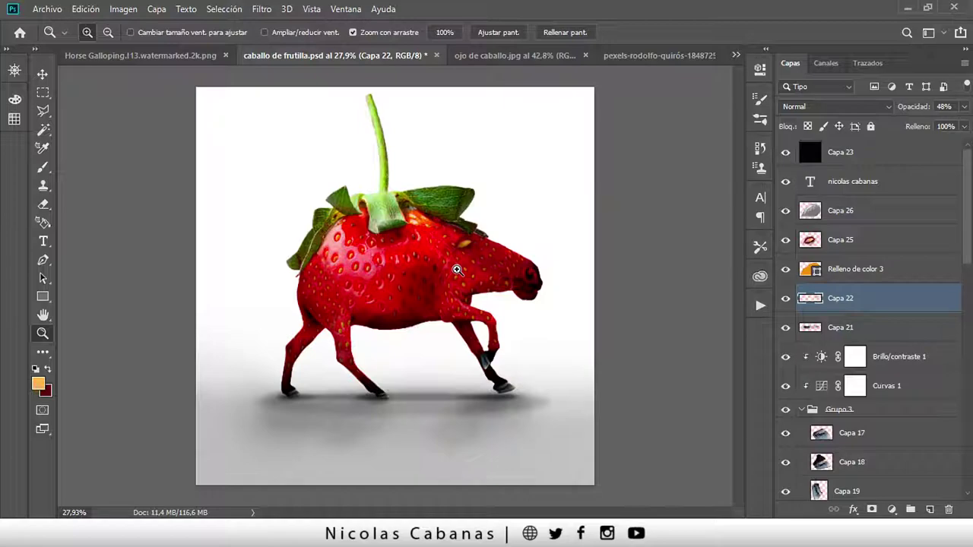
drag(457, 270, 541, 289)
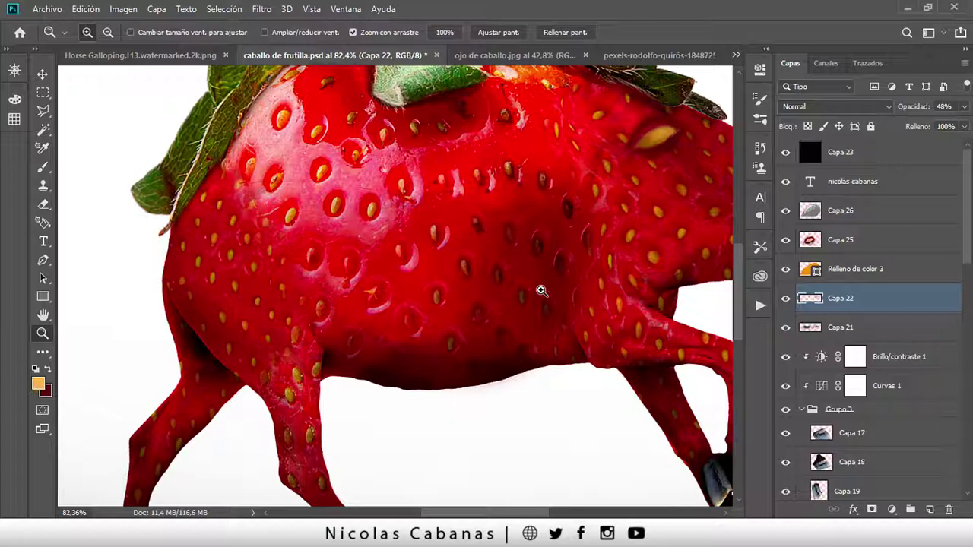
key(ctrl+0)
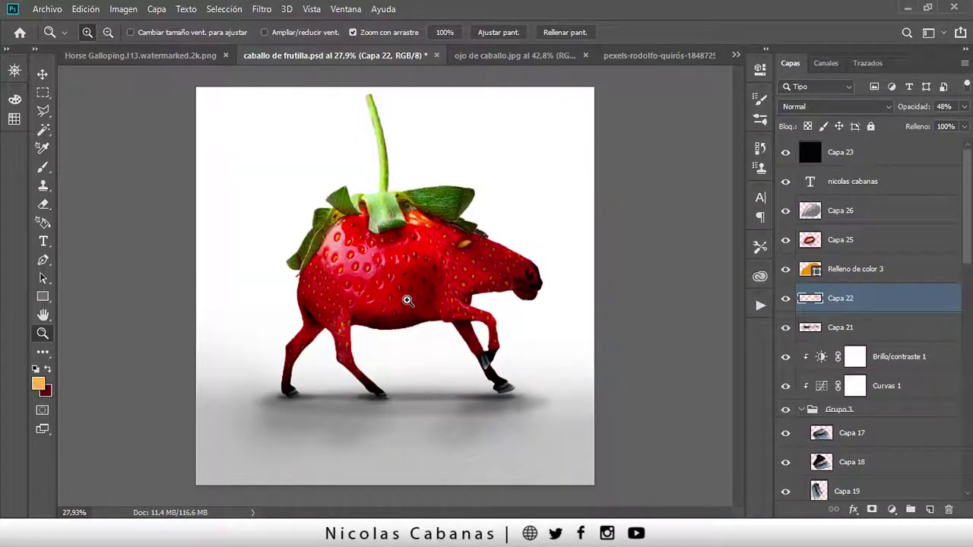
scroll(552, 216, down, 1)
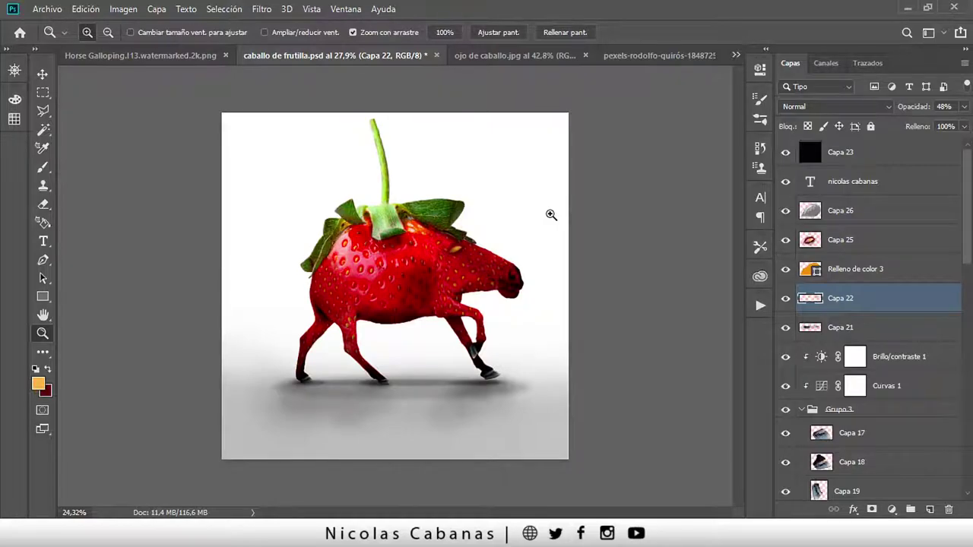
drag(551, 215, 560, 220)
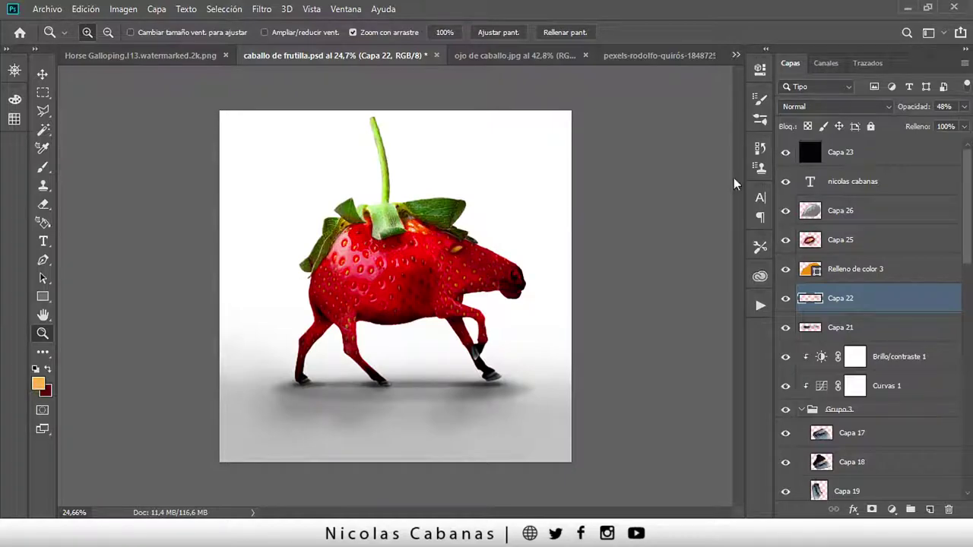
click(845, 212)
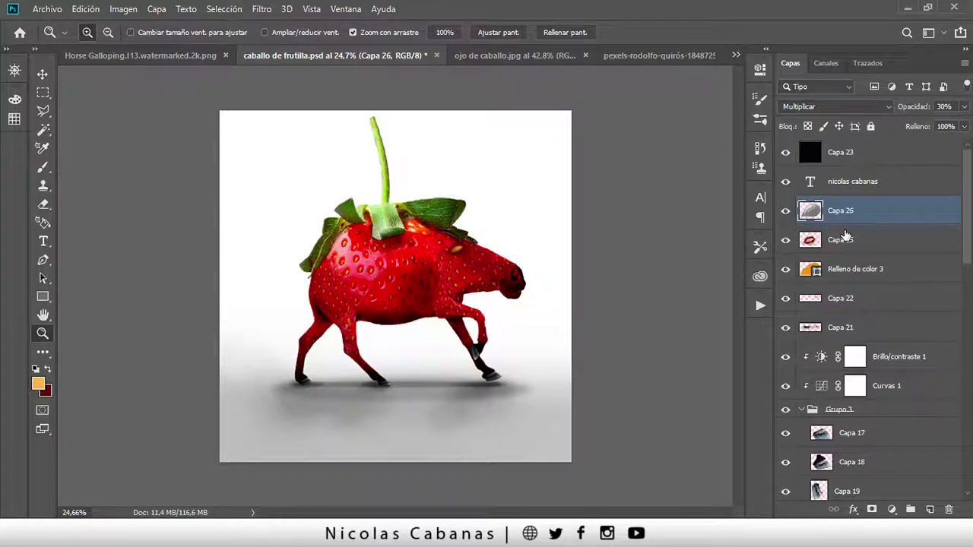
key(alt+bracketright)
key(alt+bracketright)
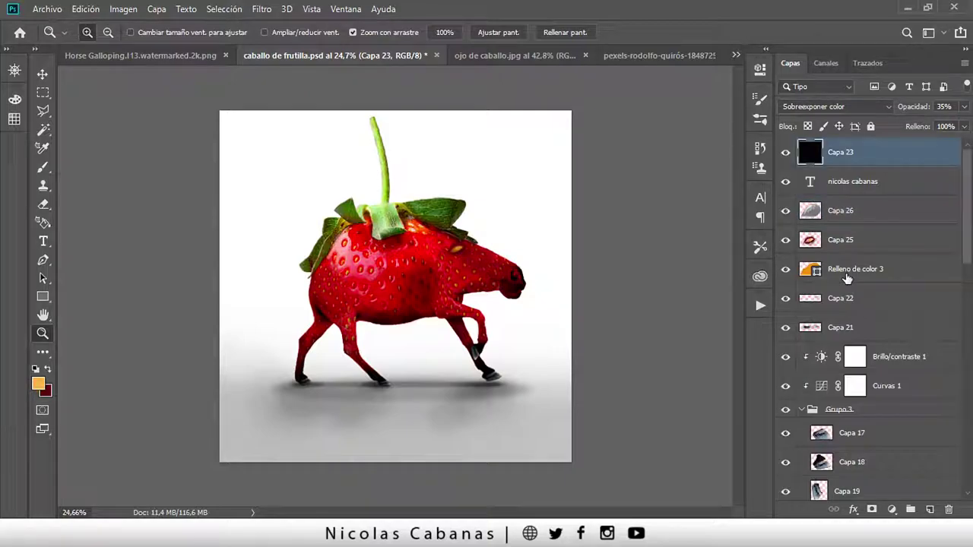
key(alt+bracketleft)
key(alt+bracketleft)
key(alt+bracketleft)
key(alt+bracketleft)
key(alt+bracketleft)
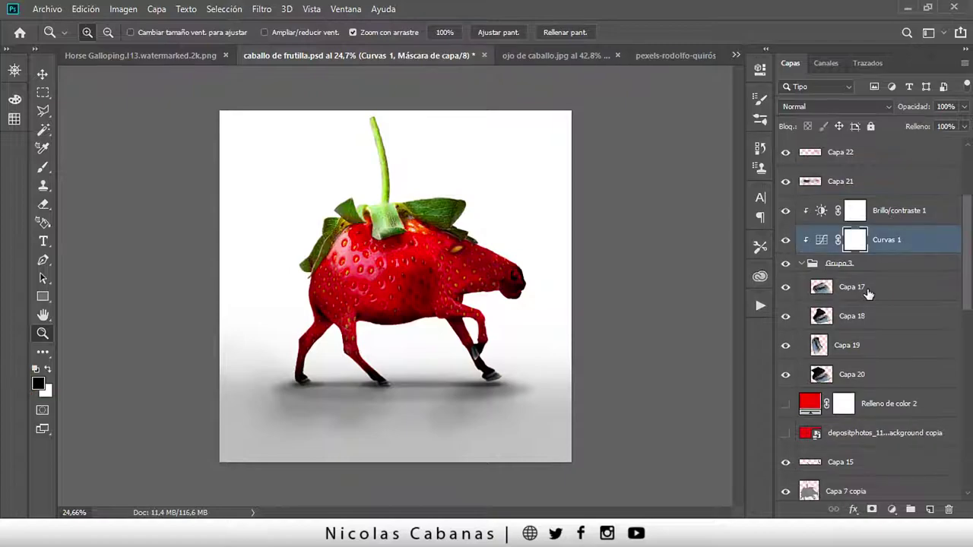
click(859, 270)
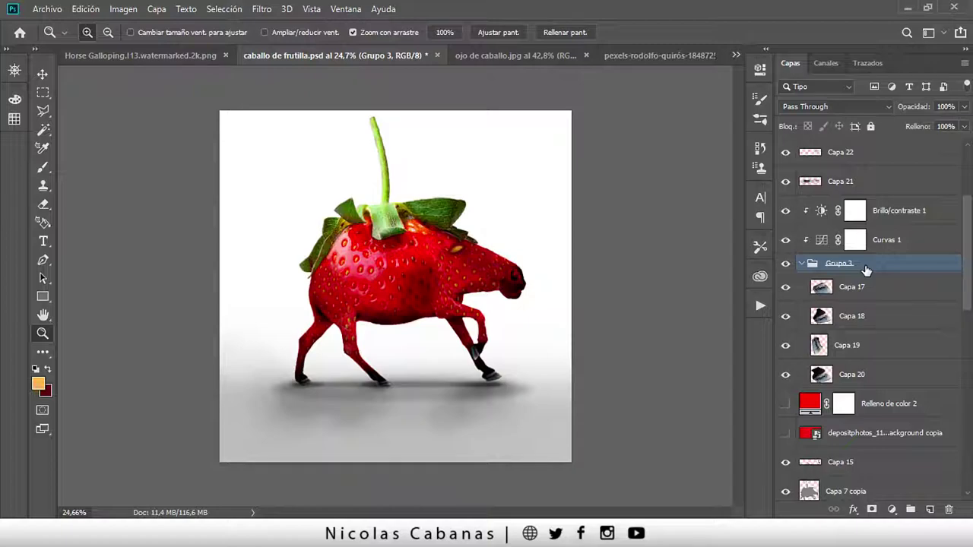
scroll(866, 270, down, 5)
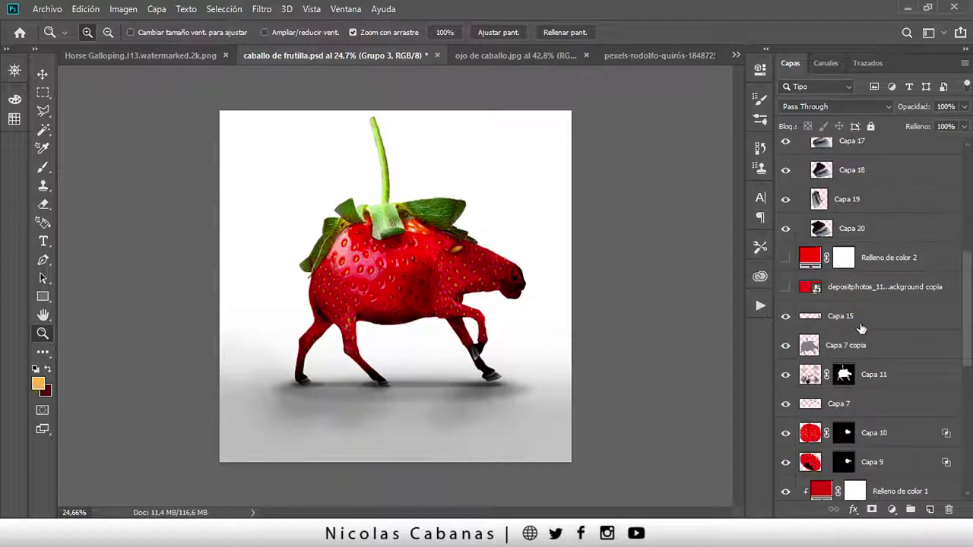
scroll(861, 328, down, 7)
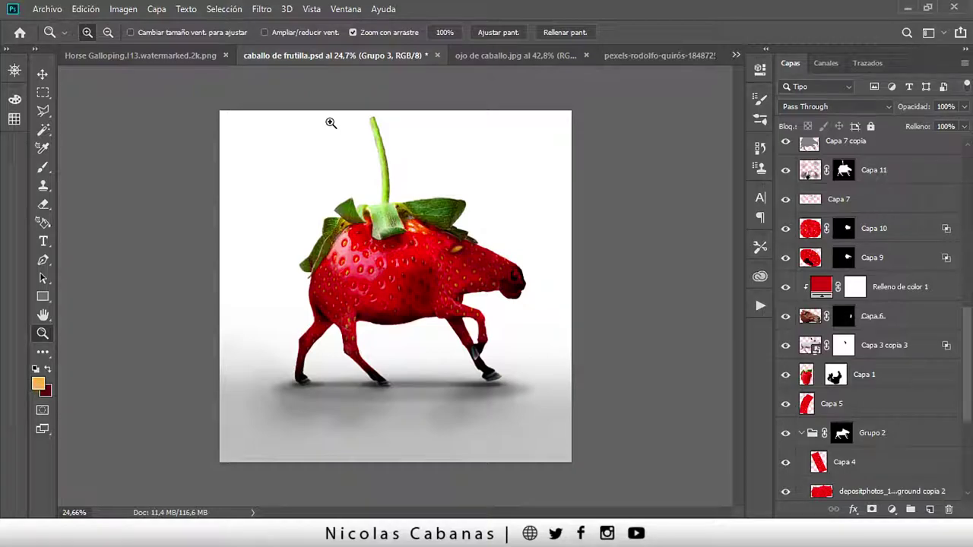
scroll(819, 232, down, 4)
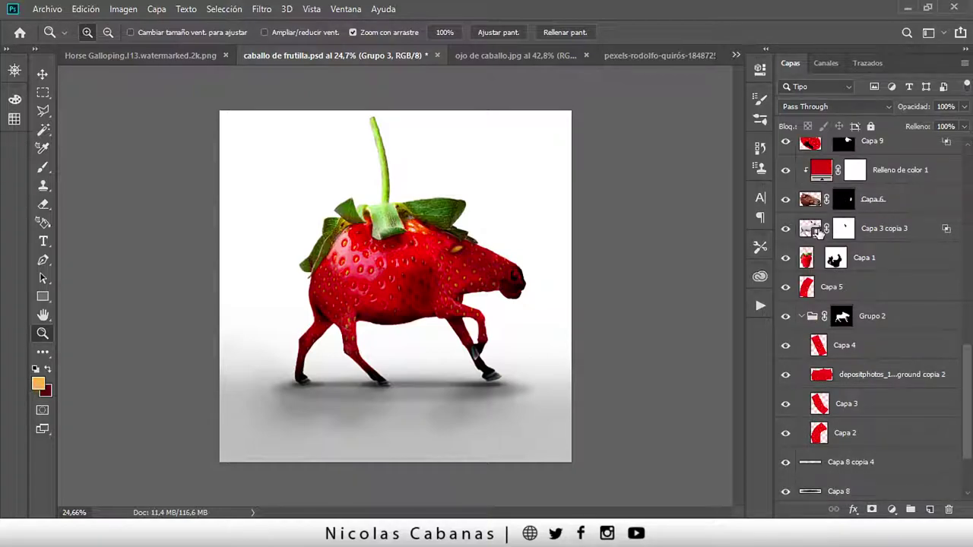
alt+click(785, 228)
alt+click(785, 228)
scroll(859, 342, down, 3)
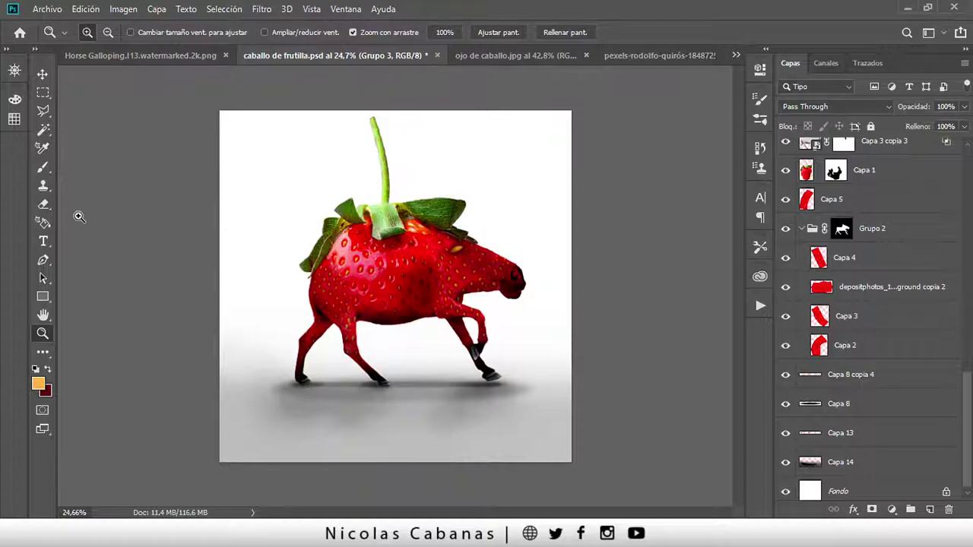
scroll(894, 468, down, 1)
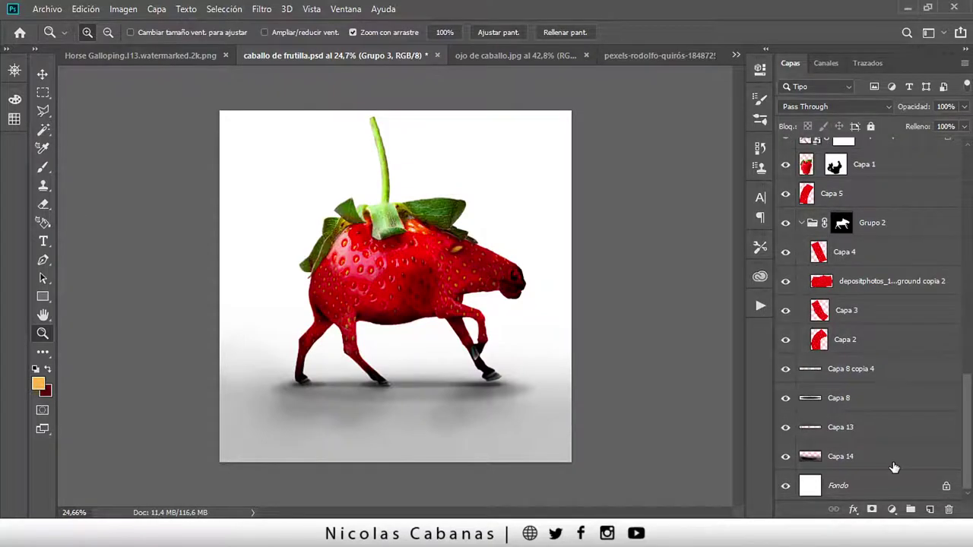
scroll(875, 418, up, 5)
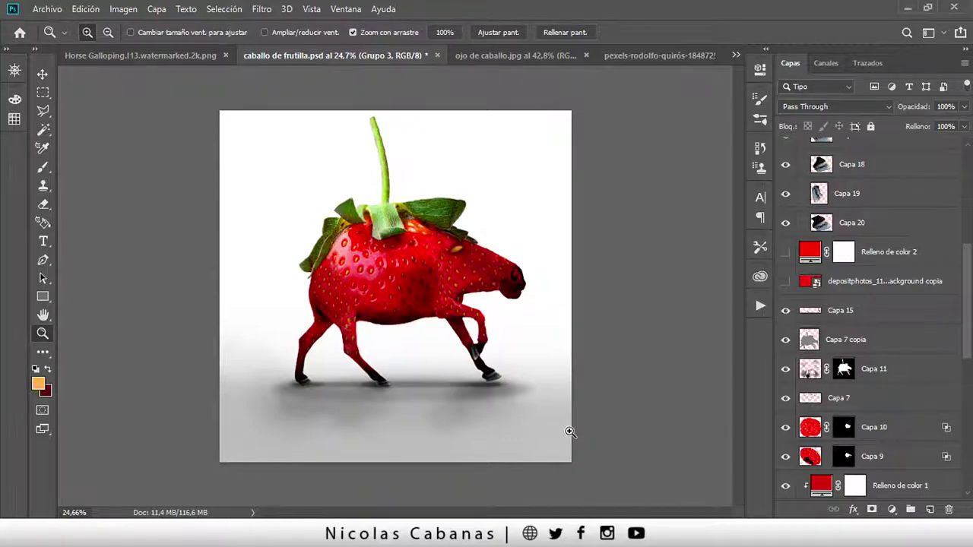
scroll(943, 239, up, 2)
scroll(944, 239, down, 1)
scroll(943, 238, up, 5)
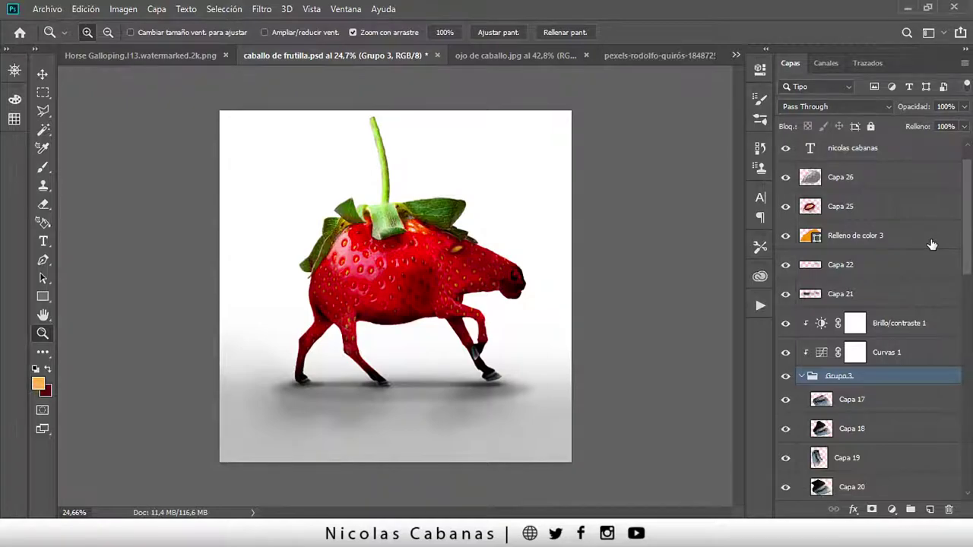
click(411, 305)
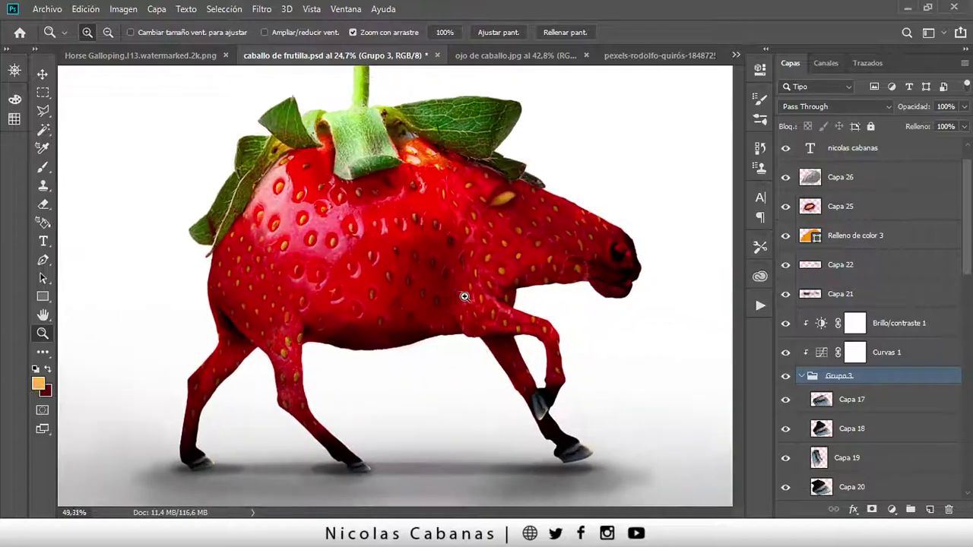
mouse_move(465, 296)
mouse_down()
mouse_move(428, 311)
mouse_move(451, 306)
mouse_up()
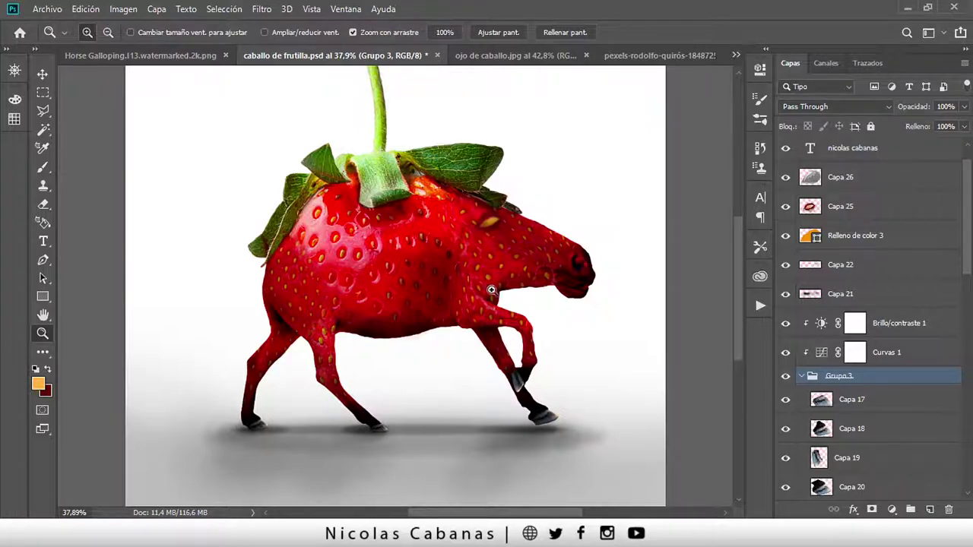
drag(454, 270, 415, 275)
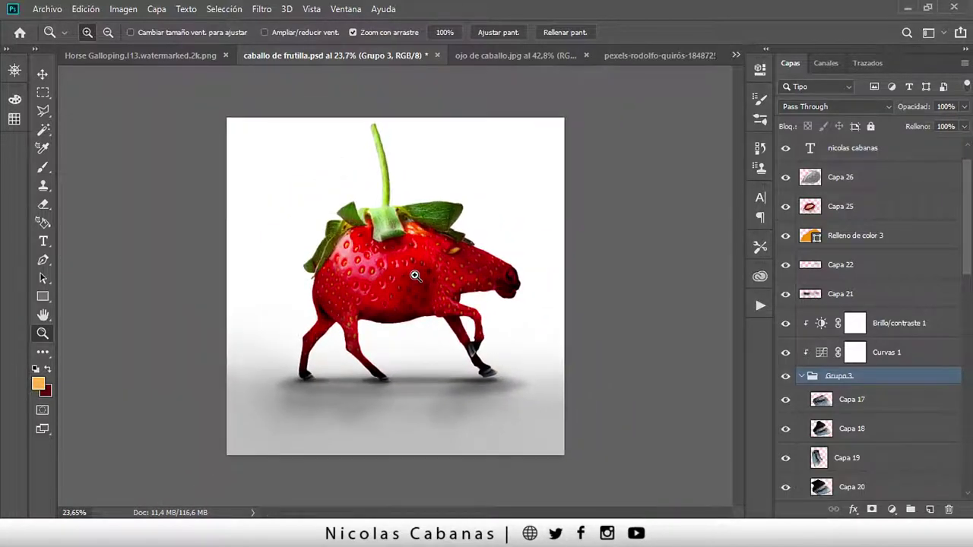